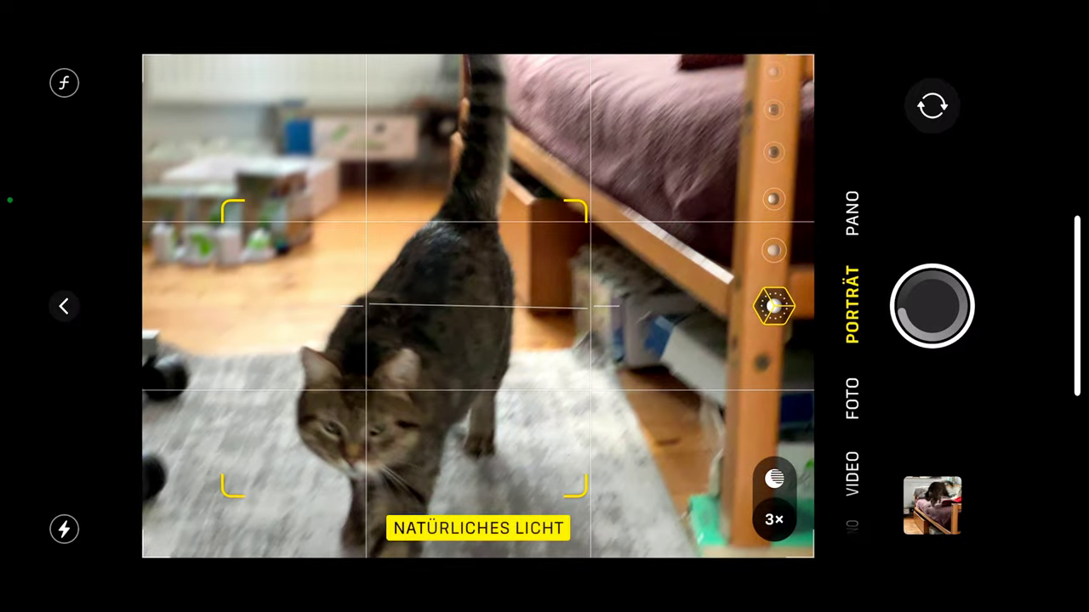
Take portrait photos of the cat with natural light at 3× zoom and open the most recent shot
{"action": "left_click", "coordinate": [931, 306]}
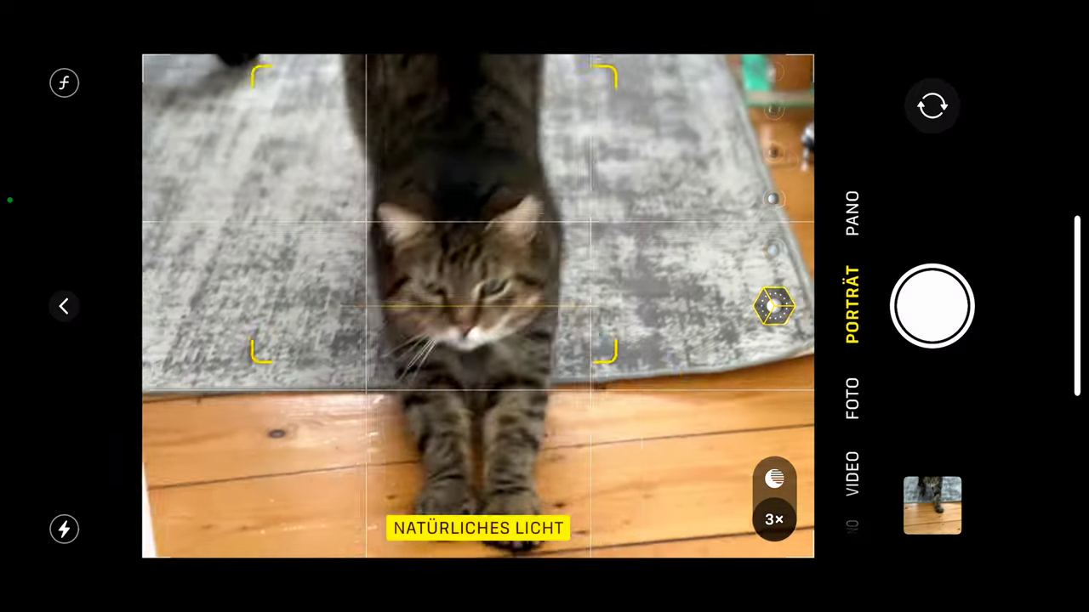
{"action": "left_click", "coordinate": [931, 307]}
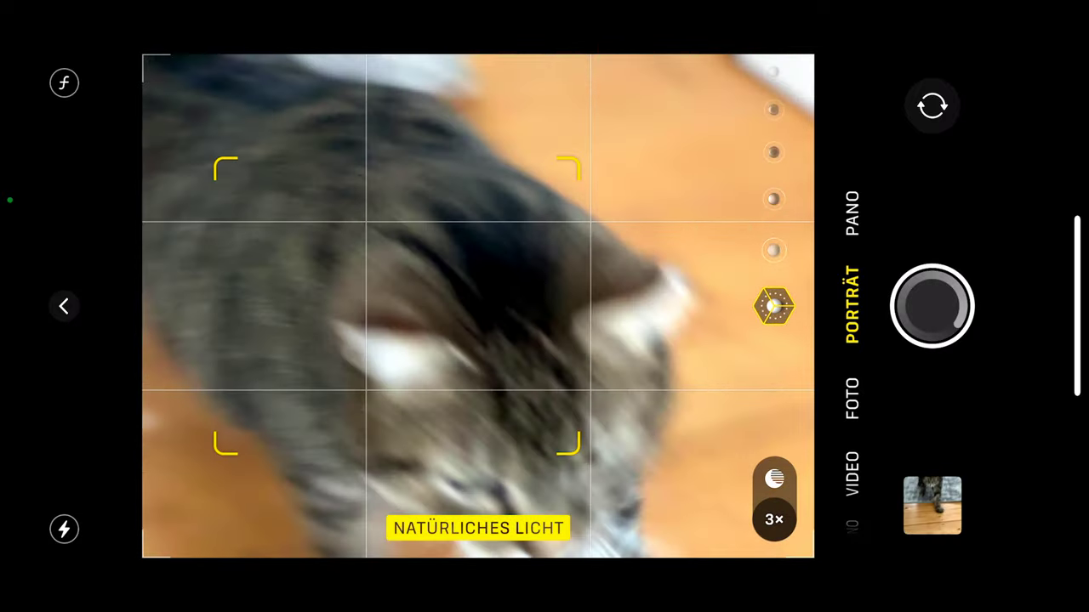
{"action": "left_click", "coordinate": [932, 505]}
{"action": "left_click_drag", "start_coordinate": [340, 306], "coordinate": [935, 306]}
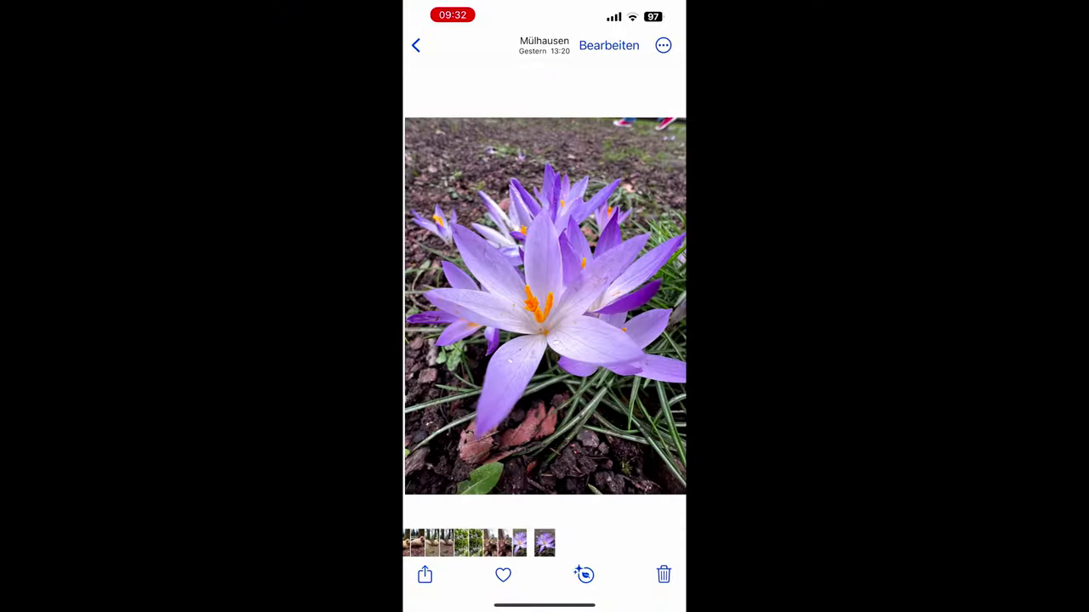
Switch to the Photos app and view the camera and file information of the crocus photo and its neighbour
{"action": "left_click", "coordinate": [583, 575]}
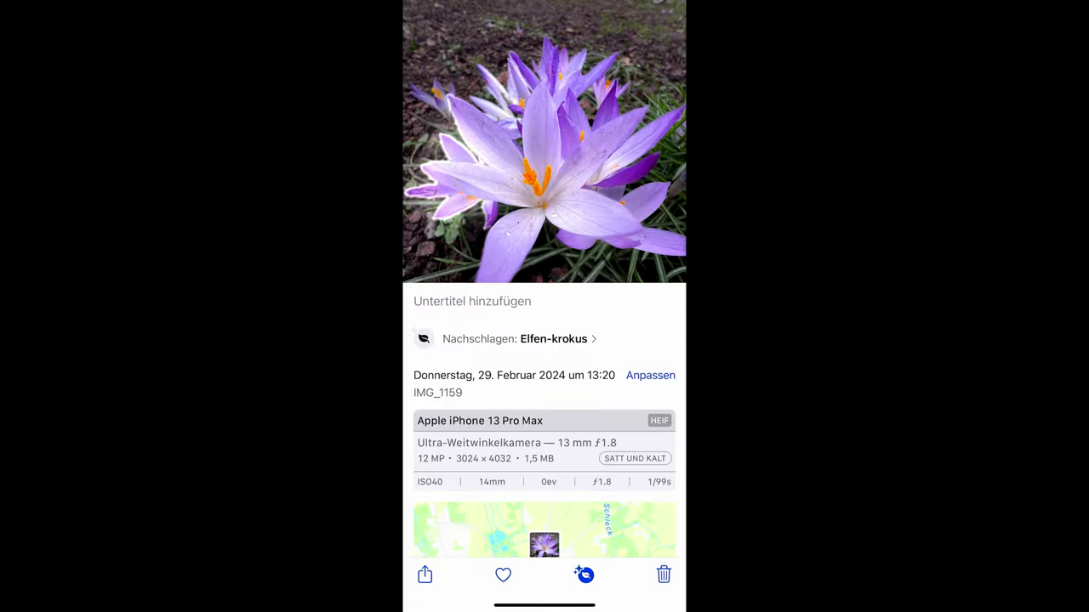
{"action": "left_click", "coordinate": [584, 574]}
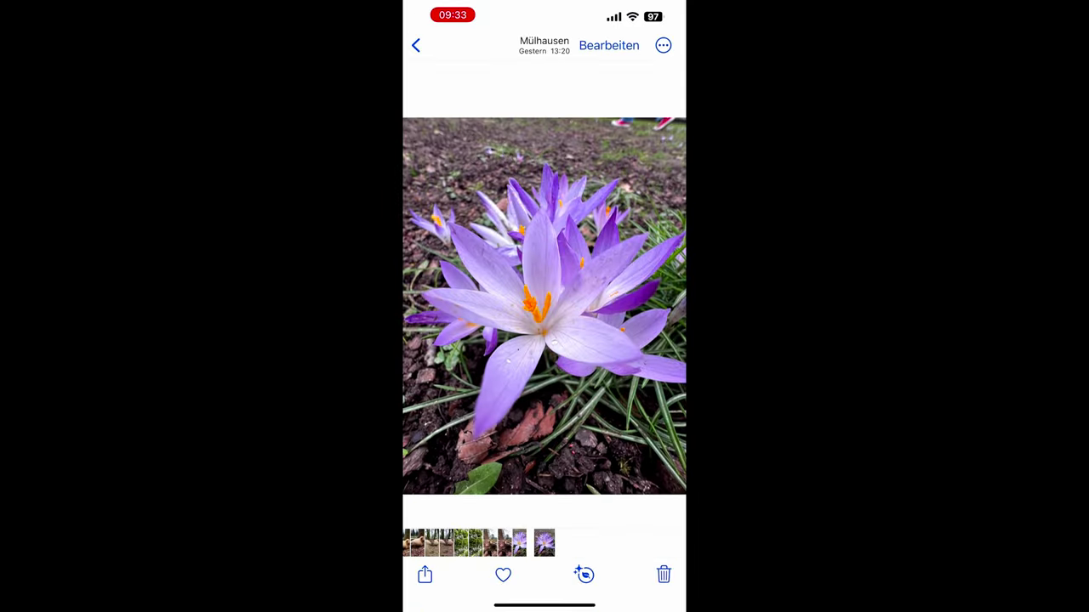
{"action": "left_click_drag", "start_coordinate": [596, 306], "coordinate": [523, 306]}
{"action": "left_click", "coordinate": [584, 575]}
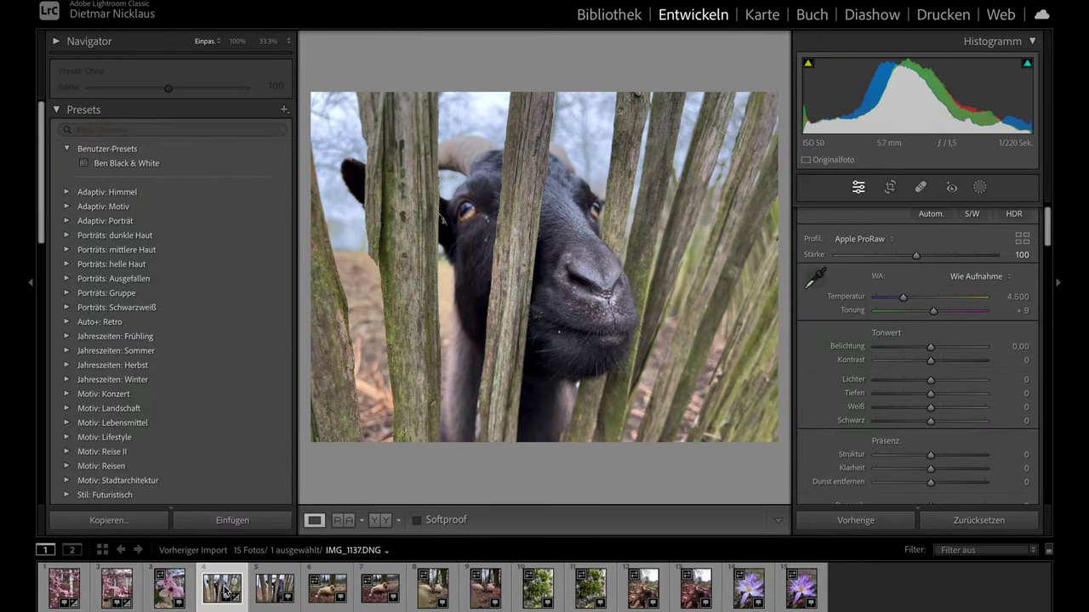
Switch to Lightroom Classic, set the Apple ProRaw profile strength of IMG_1137.DNG to 0, and compare it with IMG_1140.HEIC
{"action": "left_click", "coordinate": [275, 595]}
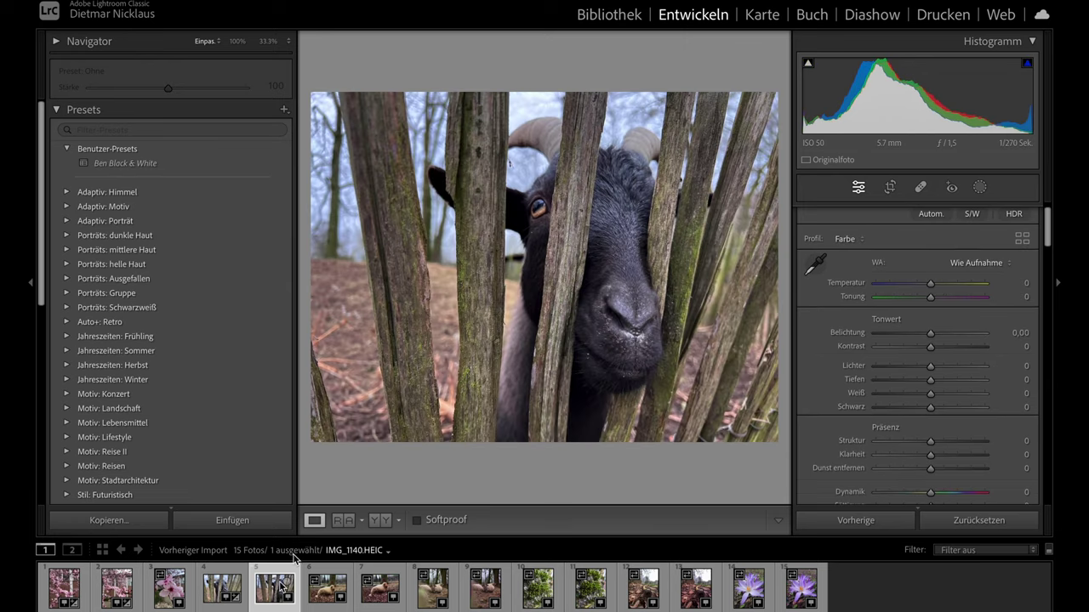
{"action": "left_click", "coordinate": [211, 582]}
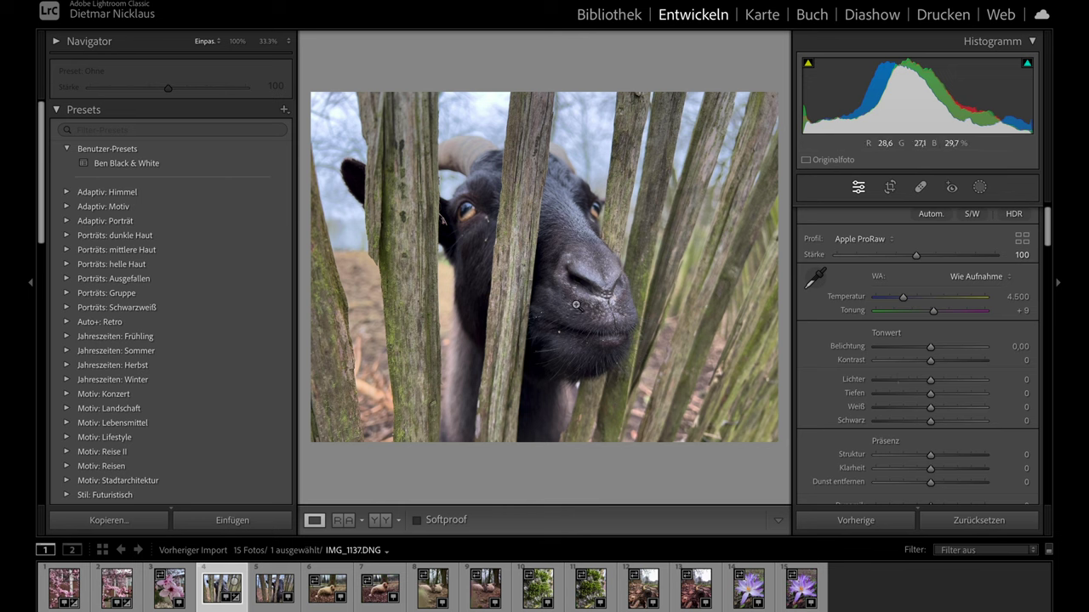
{"action": "scroll", "coordinate": [842, 319], "scroll_direction": "up", "scroll_amount": 1}
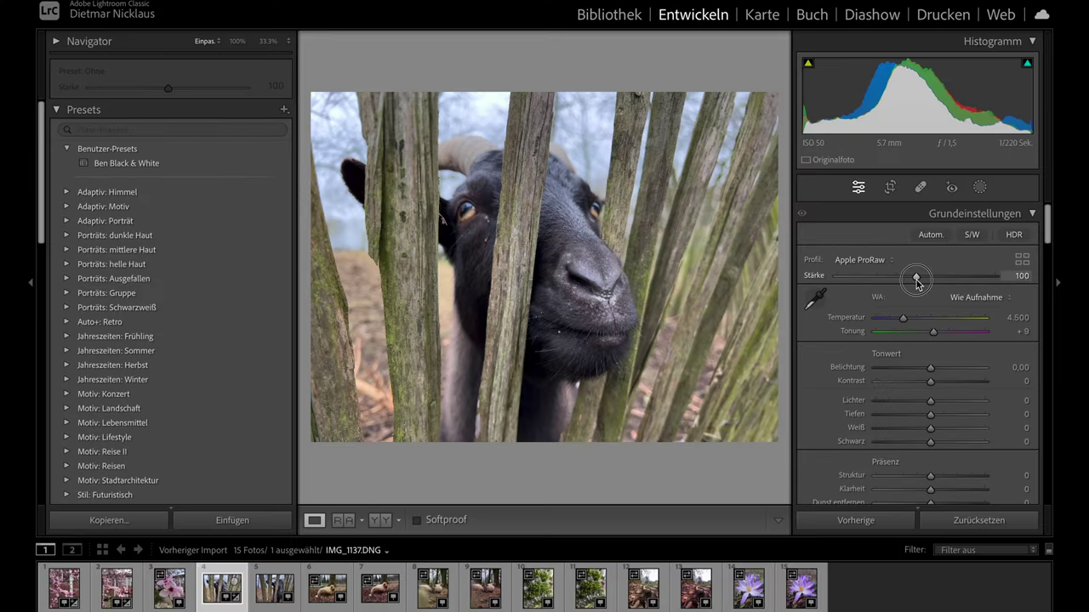
{"action": "left_click_drag", "start_coordinate": [917, 280], "coordinate": [824, 278]}
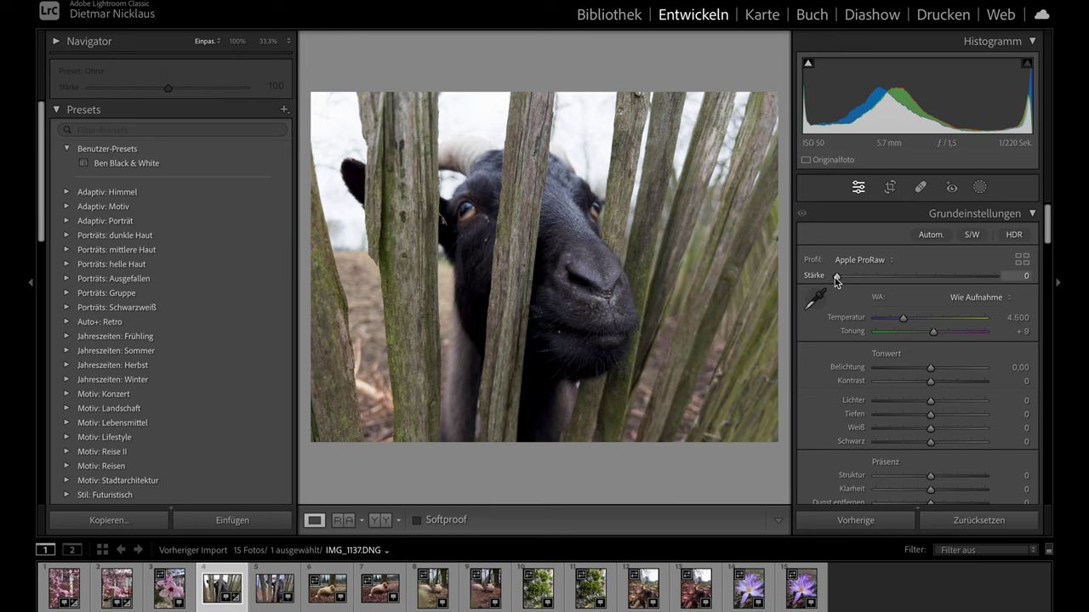
{"action": "key", "text": "Right"}
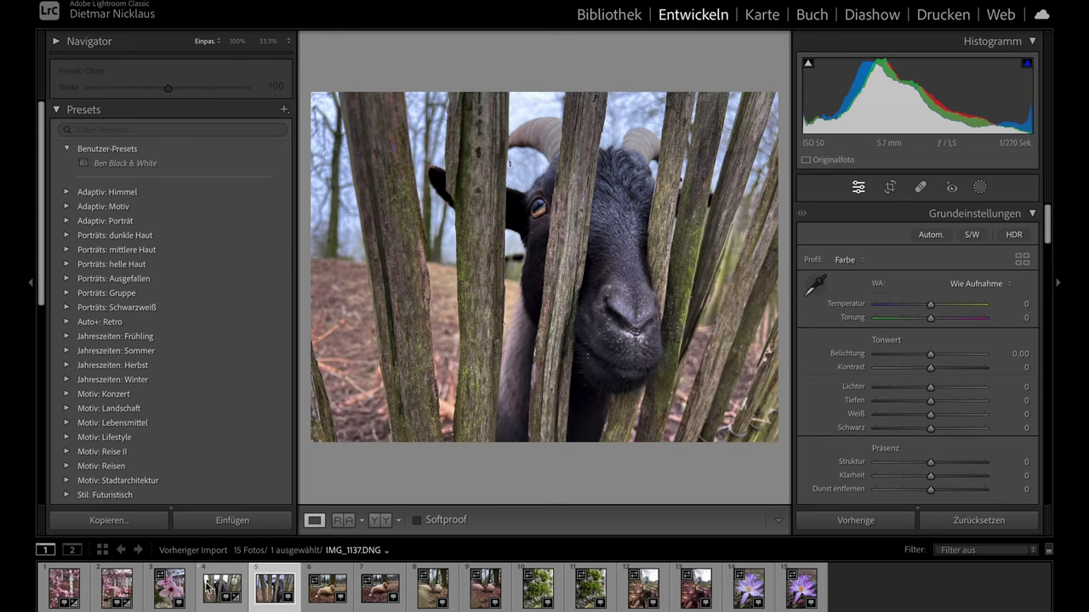
{"action": "left_click", "coordinate": [213, 588]}
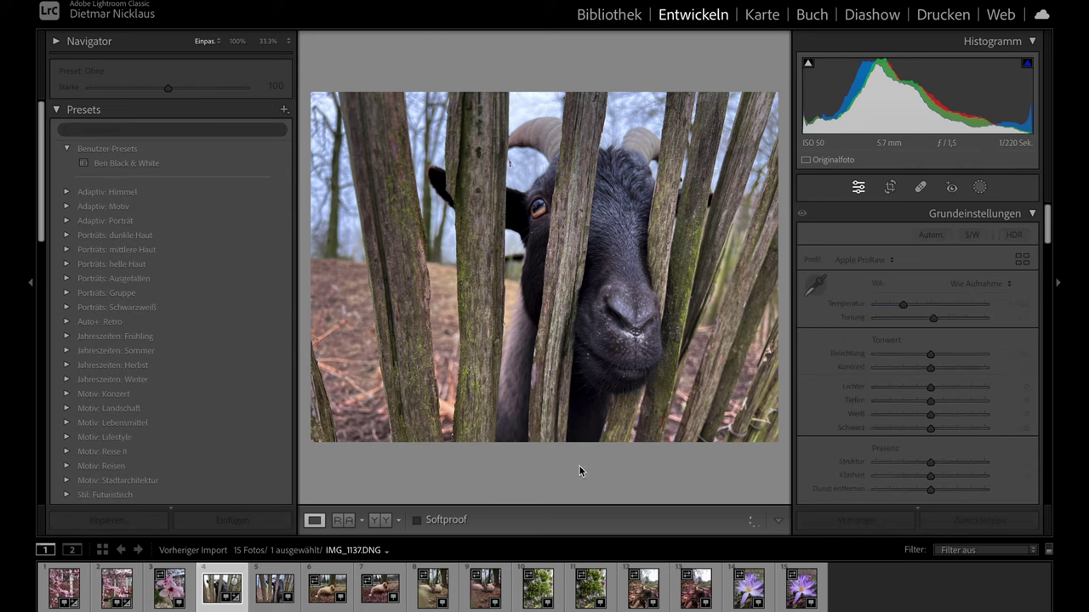
Try raising the shadows (Tiefen) of IMG_1137.DNG, reset them to 0, and lower the highlights (Lichter) to −100
{"action": "scroll", "coordinate": [956, 396], "scroll_direction": "down", "scroll_amount": 1}
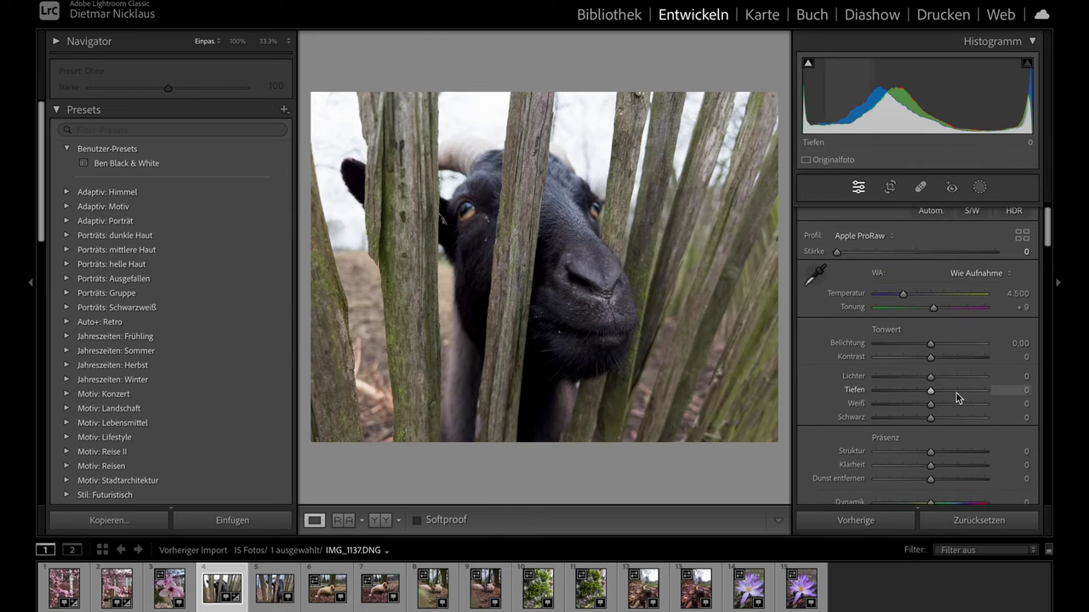
{"action": "left_click_drag", "start_coordinate": [956, 396], "coordinate": [945, 395]}
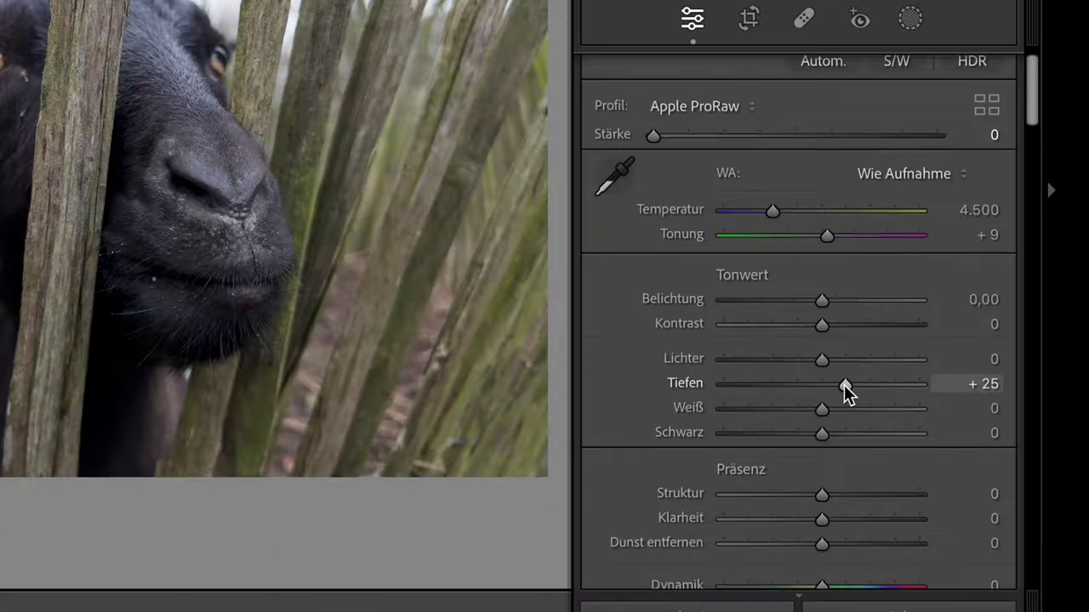
{"action": "left_click_drag", "start_coordinate": [845, 384], "coordinate": [780, 357]}
{"action": "left_click_drag", "start_coordinate": [693, 355], "coordinate": [551, 362]}
{"action": "mouse_move", "coordinate": [850, 384]}
{"action": "left_mouse_down"}
{"action": "mouse_move", "coordinate": [879, 377]}
{"action": "mouse_move", "coordinate": [889, 389]}
{"action": "mouse_move", "coordinate": [842, 403]}
{"action": "left_mouse_up"}
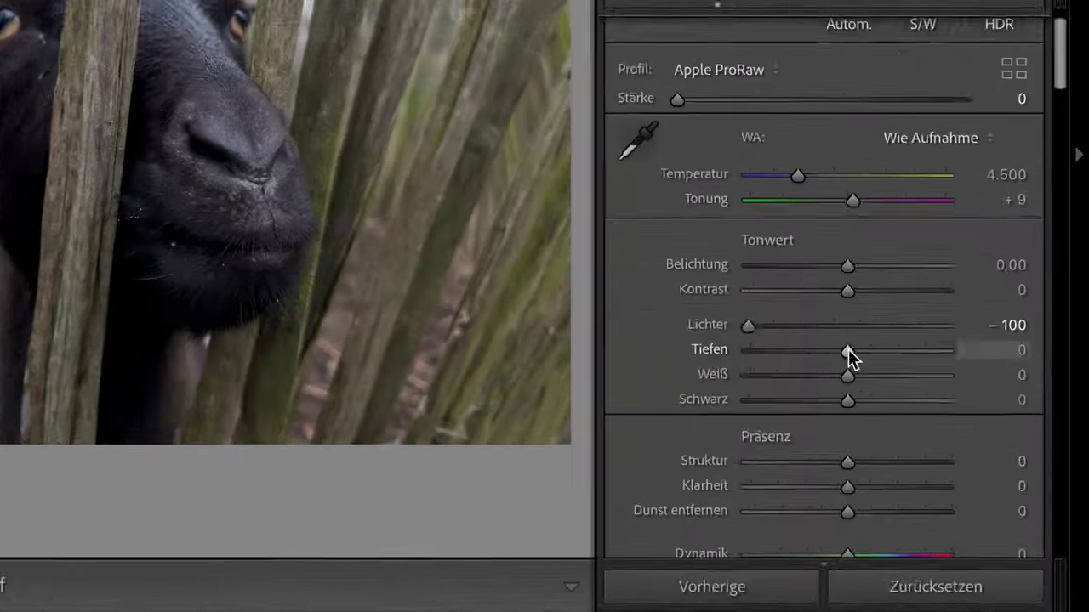
Set the remaining tonal values of the goat photo: Tiefen +61, Weiß +24 and Schwarz −50
{"action": "left_click_drag", "start_coordinate": [941, 396], "coordinate": [975, 397]}
{"action": "left_click_drag", "start_coordinate": [883, 328], "coordinate": [852, 336]}
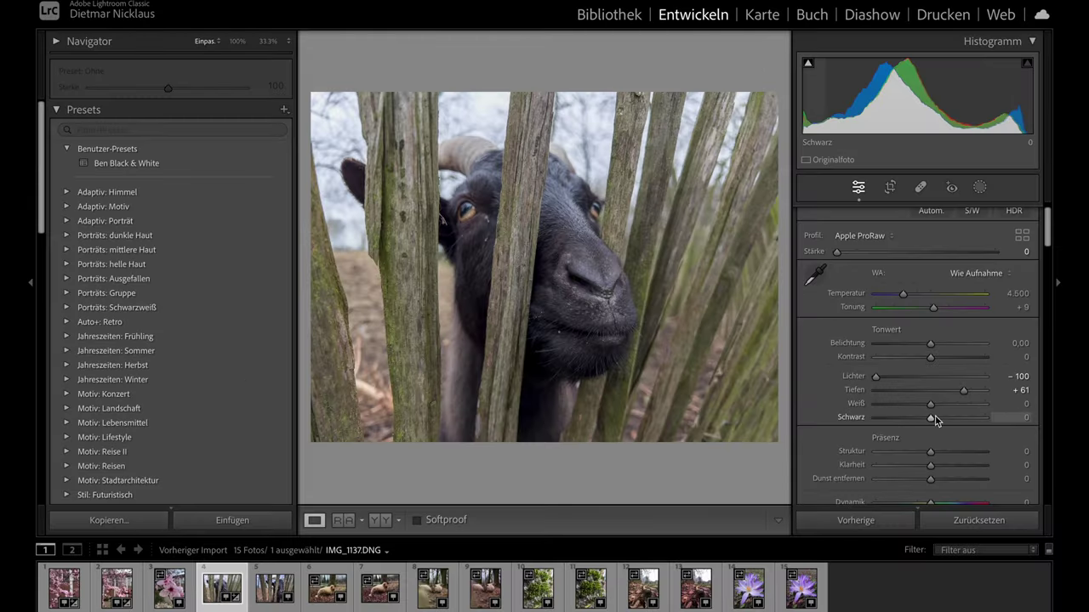
{"action": "left_click_drag", "start_coordinate": [933, 420], "coordinate": [906, 422]}
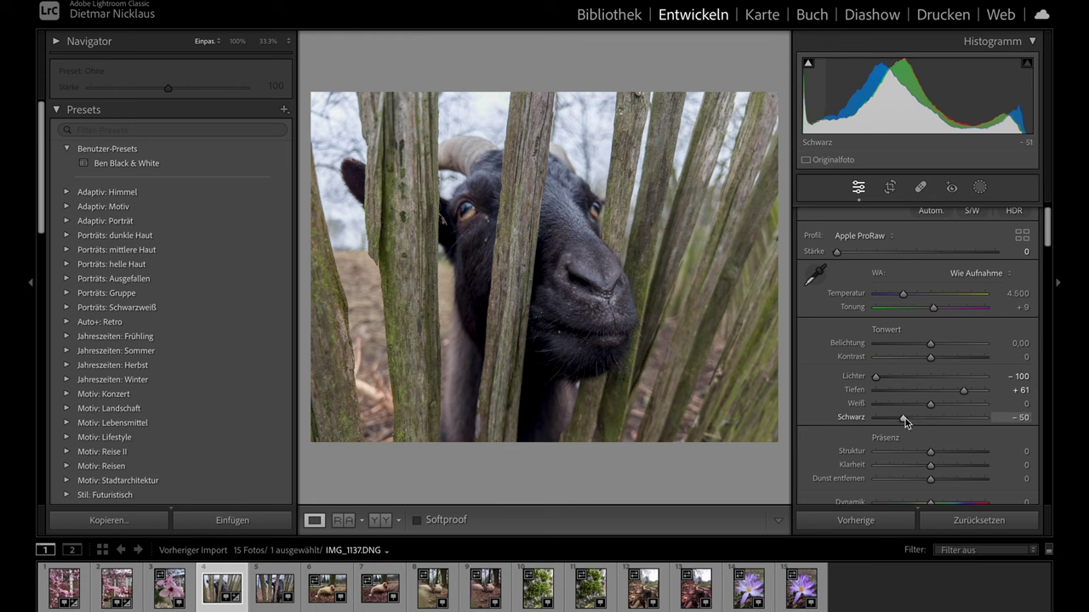
{"action": "left_click_drag", "start_coordinate": [951, 407], "coordinate": [933, 442]}
Adjust the goat photo's presence values to Klarheit +2, Dunst entfernen +5, Dynamik +10 and Sättigung +1
{"action": "scroll", "coordinate": [943, 412], "scroll_direction": "down", "scroll_amount": 2}
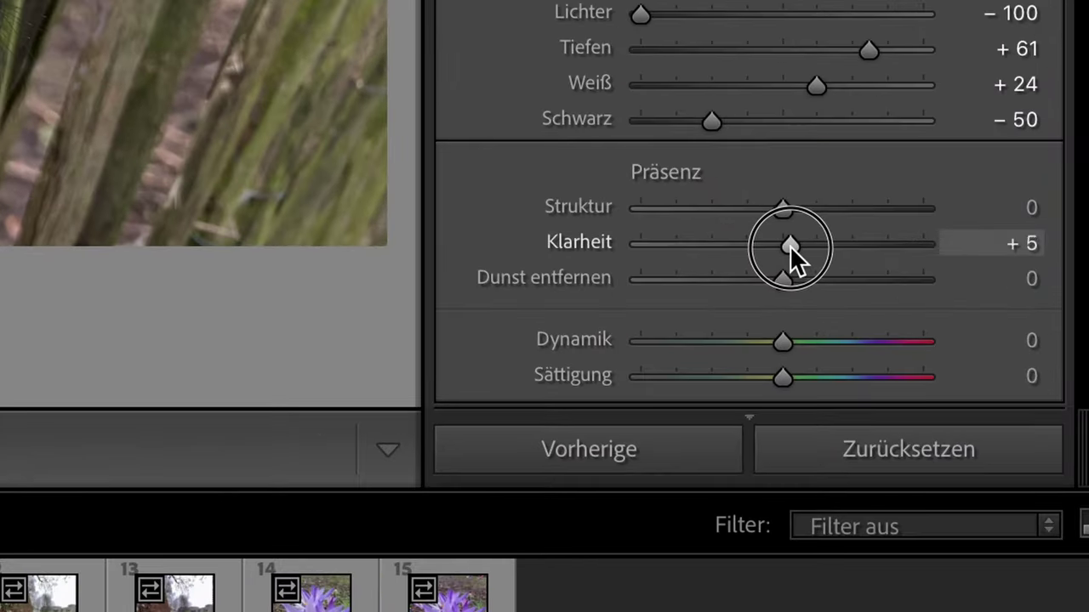
{"action": "left_click_drag", "start_coordinate": [789, 245], "coordinate": [785, 245]}
{"action": "scroll", "coordinate": [785, 244], "scroll_direction": "down", "scroll_amount": 3}
{"action": "left_click_drag", "start_coordinate": [785, 138], "coordinate": [785, 174]}
{"action": "scroll", "coordinate": [791, 136], "scroll_direction": "down", "scroll_amount": 1}
{"action": "left_click", "coordinate": [799, 158]}
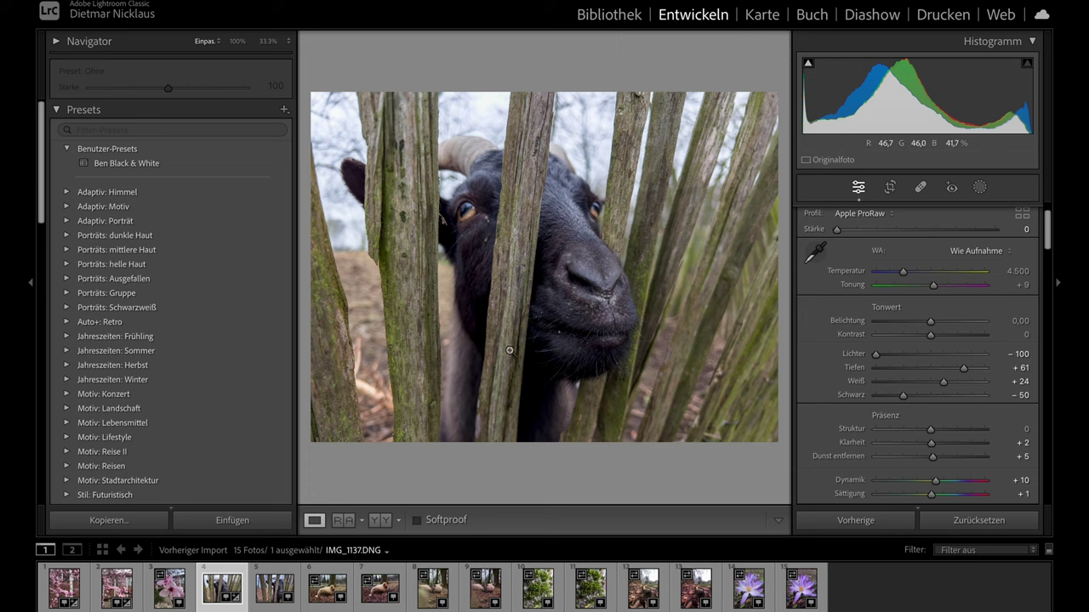
Warm the goat photo's white balance to a Temperatur of 4.661 and a Tonung of +10
{"action": "scroll", "coordinate": [905, 369], "scroll_direction": "up", "scroll_amount": 2}
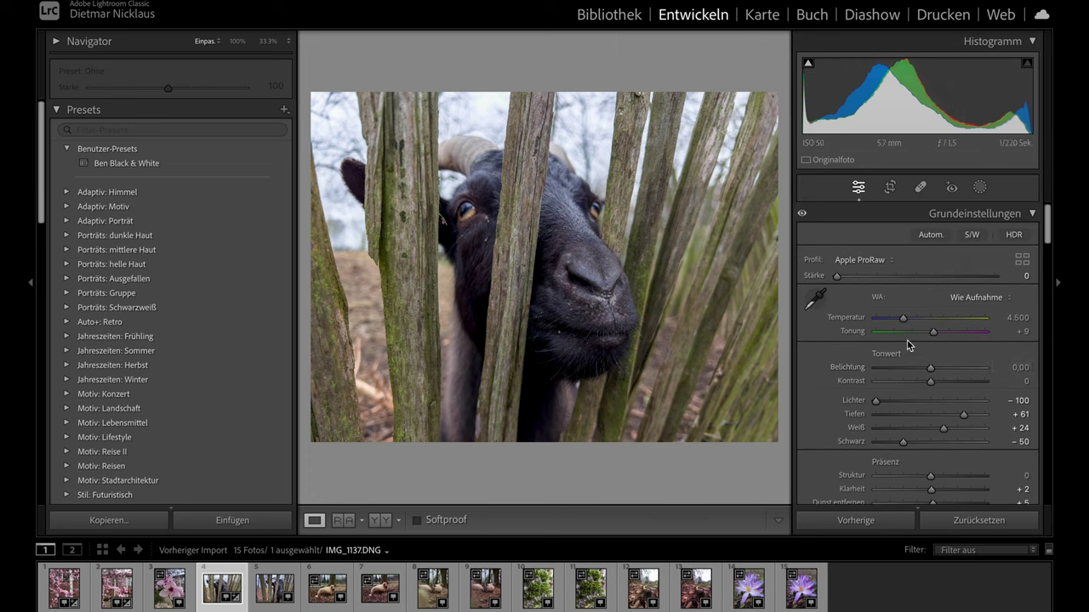
{"action": "mouse_move", "coordinate": [905, 322]}
{"action": "left_mouse_down"}
{"action": "mouse_move", "coordinate": [930, 333]}
{"action": "mouse_move", "coordinate": [902, 344]}
{"action": "left_mouse_up"}
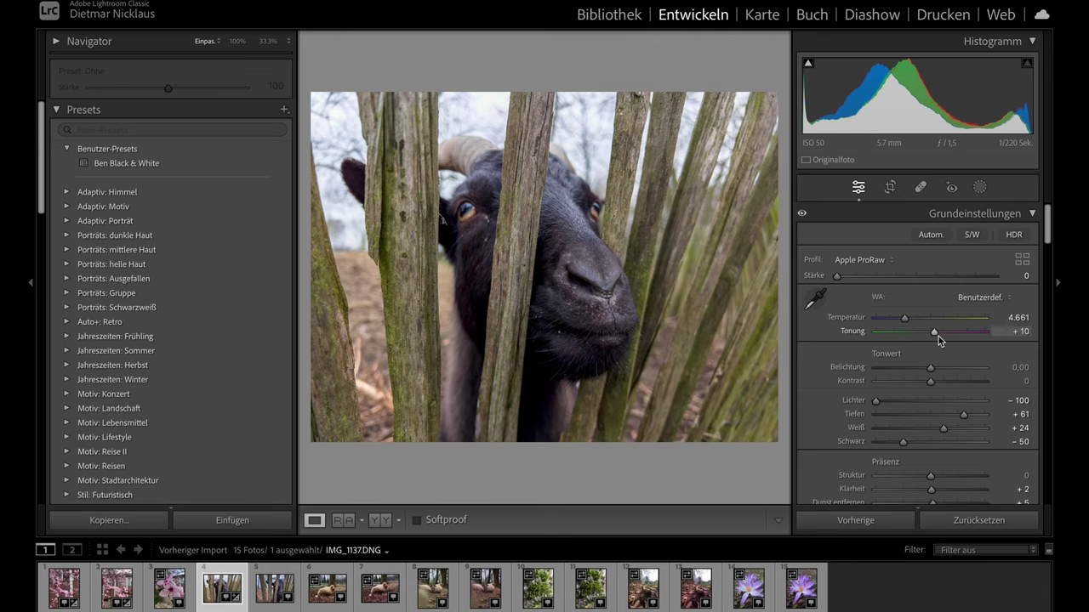
Review the sharpening and noise reduction settings, and enable chromatic aberration removal and profile corrections for the goat photo's lens
{"action": "scroll", "coordinate": [949, 343], "scroll_direction": "down", "scroll_amount": 2}
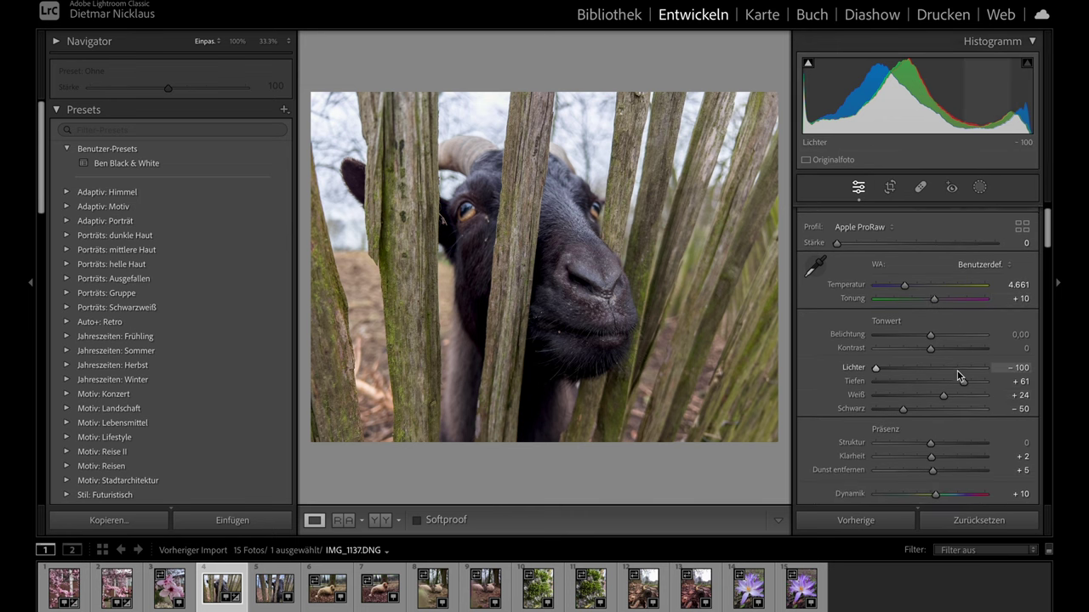
{"action": "scroll", "coordinate": [957, 374], "scroll_direction": "down", "scroll_amount": 6}
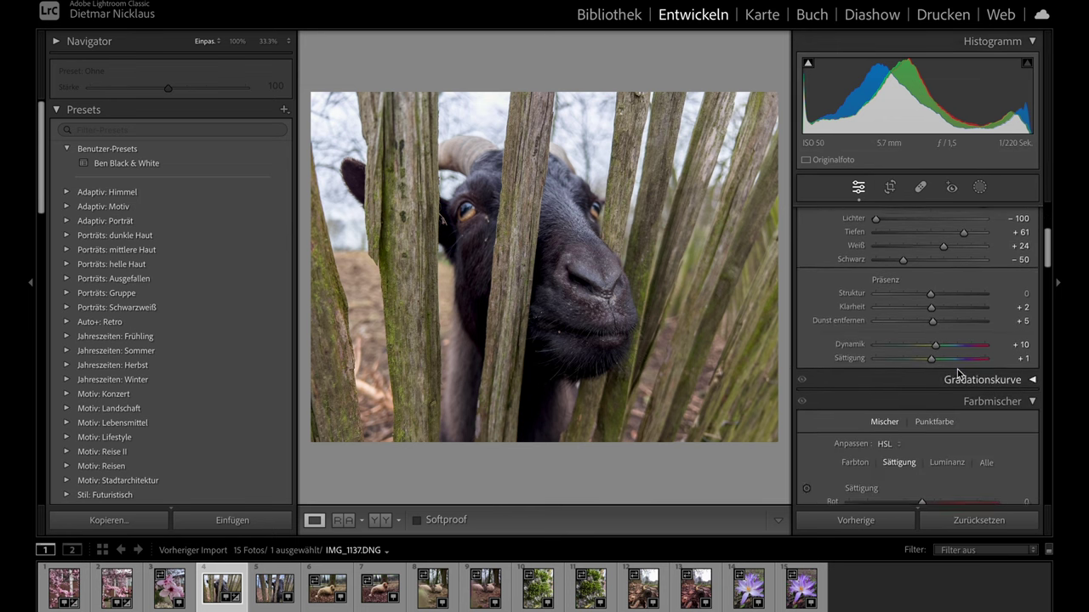
{"action": "scroll", "coordinate": [957, 371], "scroll_direction": "down", "scroll_amount": 20}
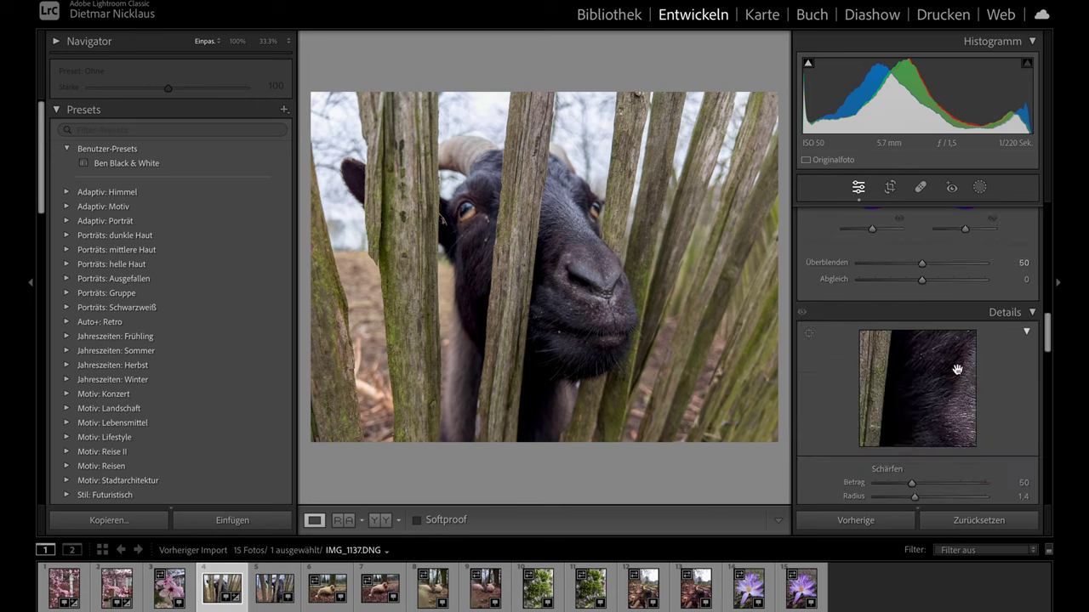
{"action": "scroll", "coordinate": [957, 372], "scroll_direction": "down", "scroll_amount": 3}
{"action": "scroll", "coordinate": [959, 371], "scroll_direction": "up", "scroll_amount": 2}
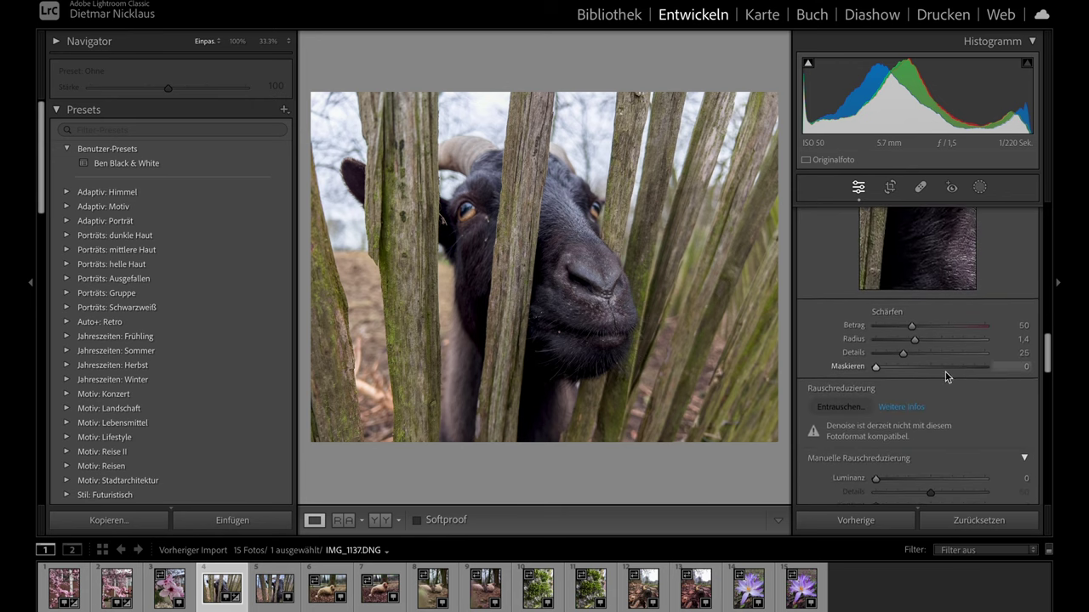
{"action": "scroll", "coordinate": [893, 385], "scroll_direction": "down", "scroll_amount": 1}
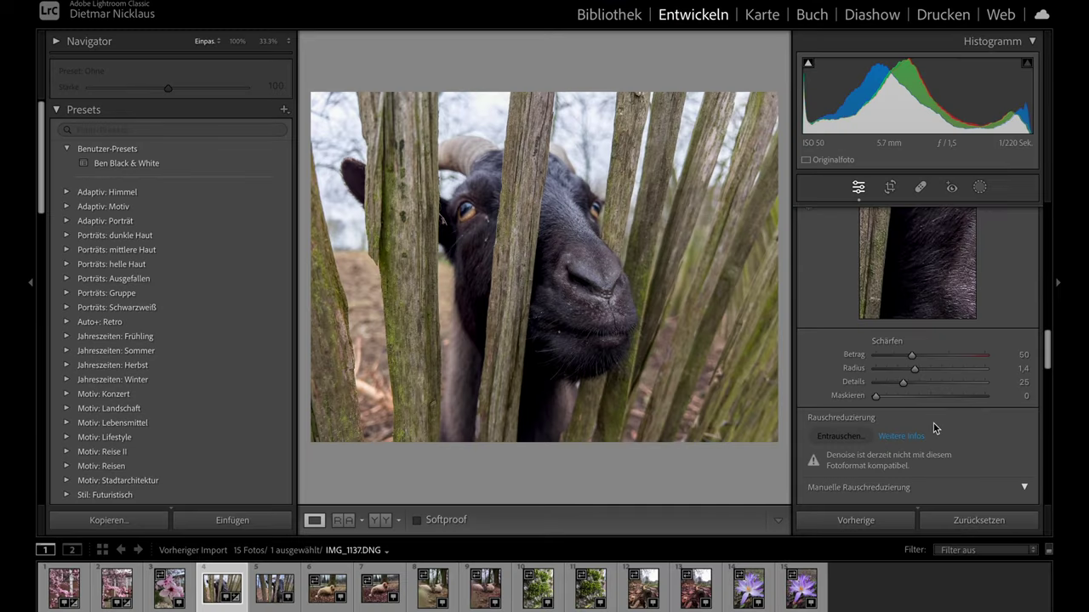
{"action": "left_click", "coordinate": [621, 295]}
{"action": "left_click_drag", "start_coordinate": [622, 295], "coordinate": [641, 259]}
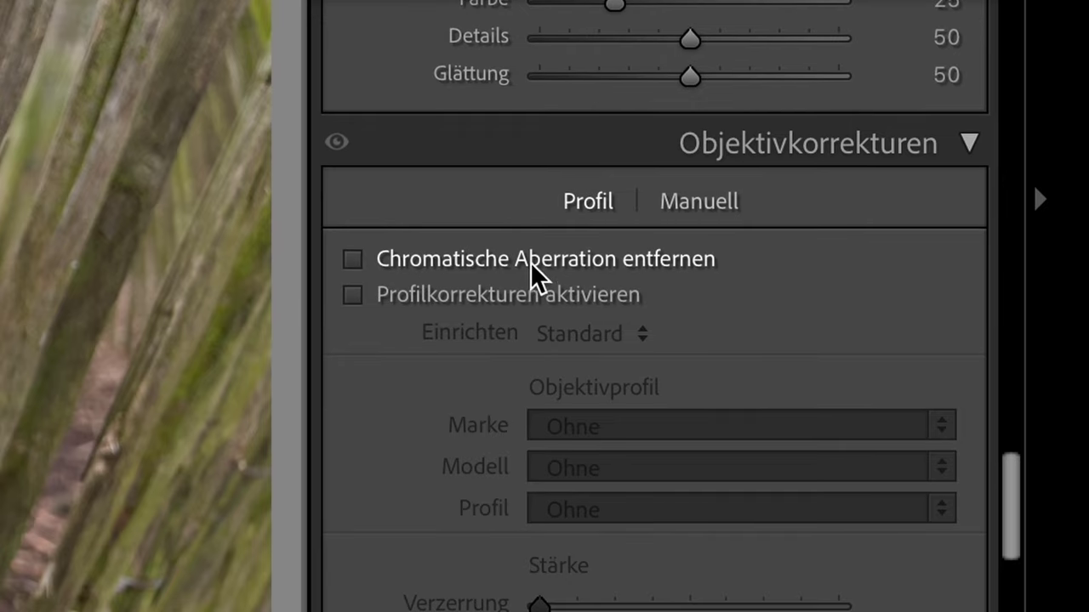
{"action": "left_click", "coordinate": [530, 261]}
{"action": "left_click", "coordinate": [549, 298]}
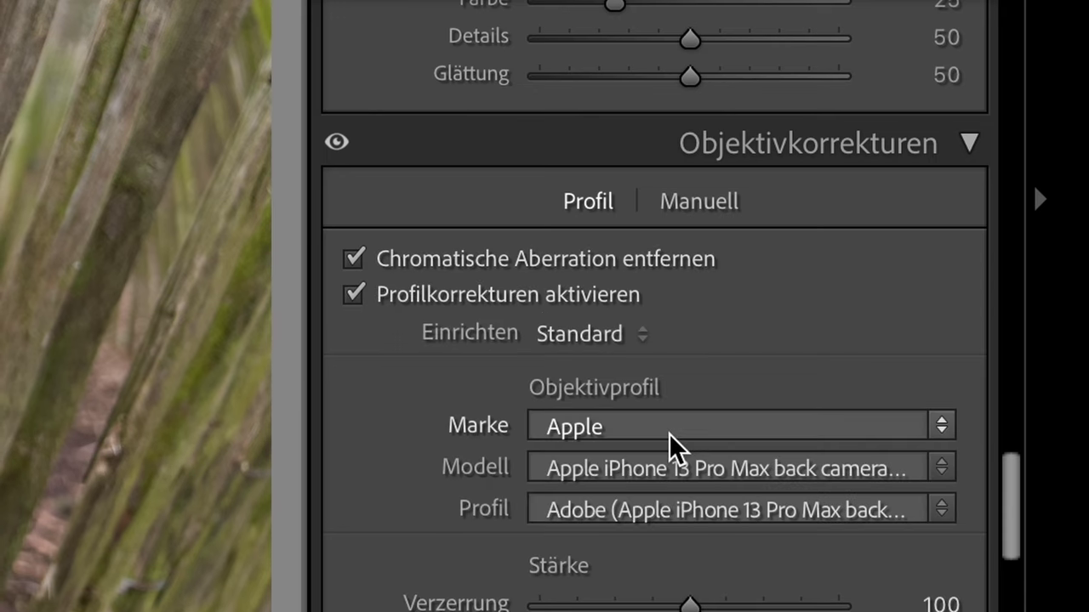
{"action": "scroll", "coordinate": [673, 446], "scroll_direction": "down", "scroll_amount": 2}
{"action": "scroll", "coordinate": [668, 443], "scroll_direction": "up", "scroll_amount": 1}
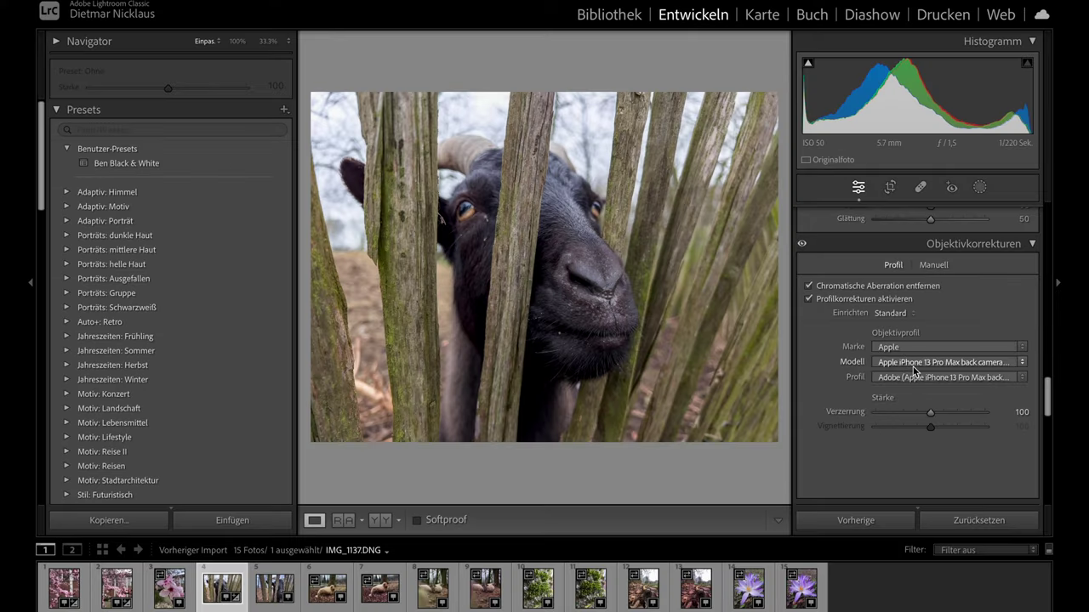
Set Kontrast to +10 and Schwarz to −49 for the goat photo, and show IMG_1140.HEIC for comparison
{"action": "scroll", "coordinate": [935, 378], "scroll_direction": "up", "scroll_amount": 10}
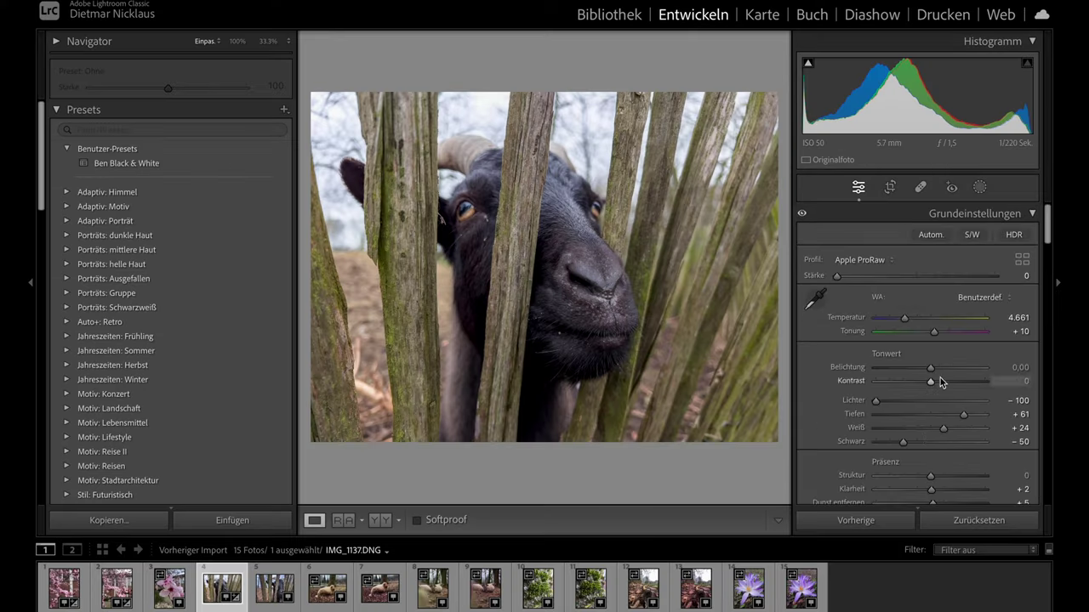
{"action": "scroll", "coordinate": [940, 413], "scroll_direction": "down", "scroll_amount": 1}
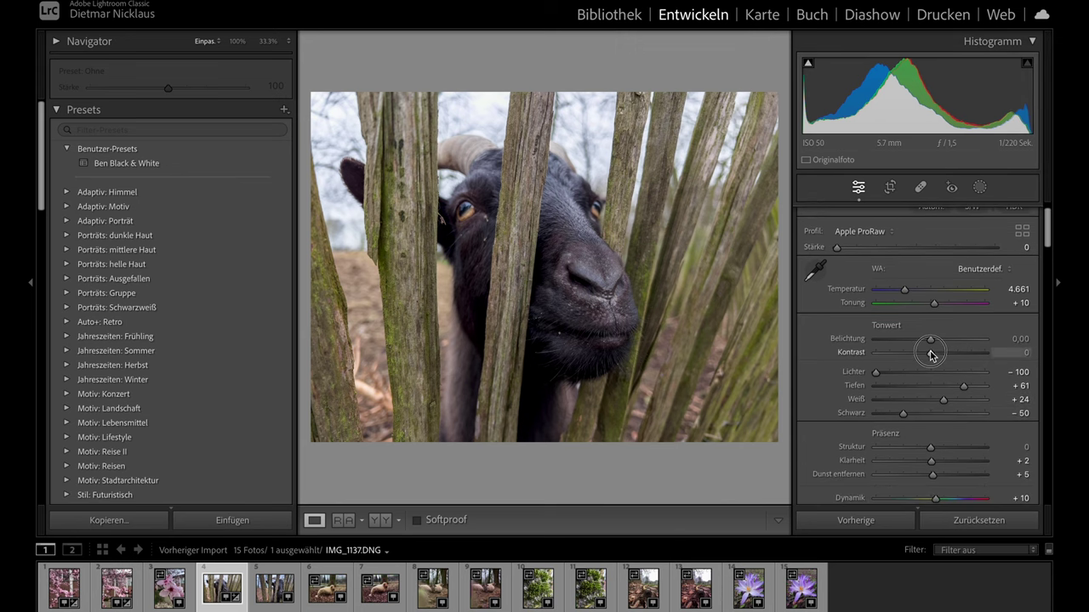
{"action": "left_click_drag", "start_coordinate": [927, 352], "coordinate": [892, 330]}
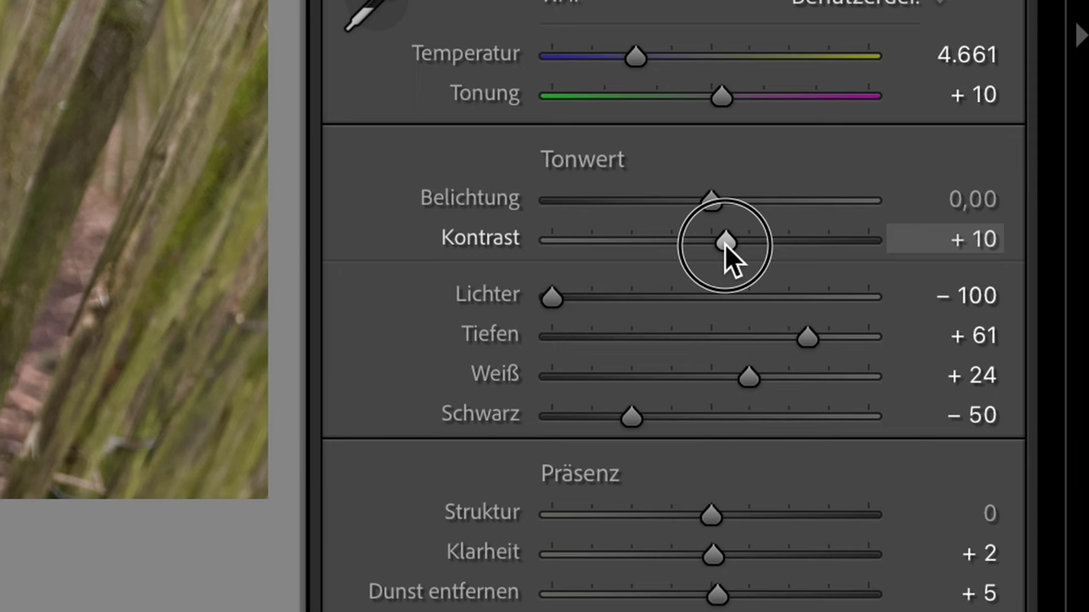
{"action": "left_click_drag", "start_coordinate": [725, 245], "coordinate": [724, 244]}
{"action": "scroll", "coordinate": [722, 247], "scroll_direction": "down", "scroll_amount": 2}
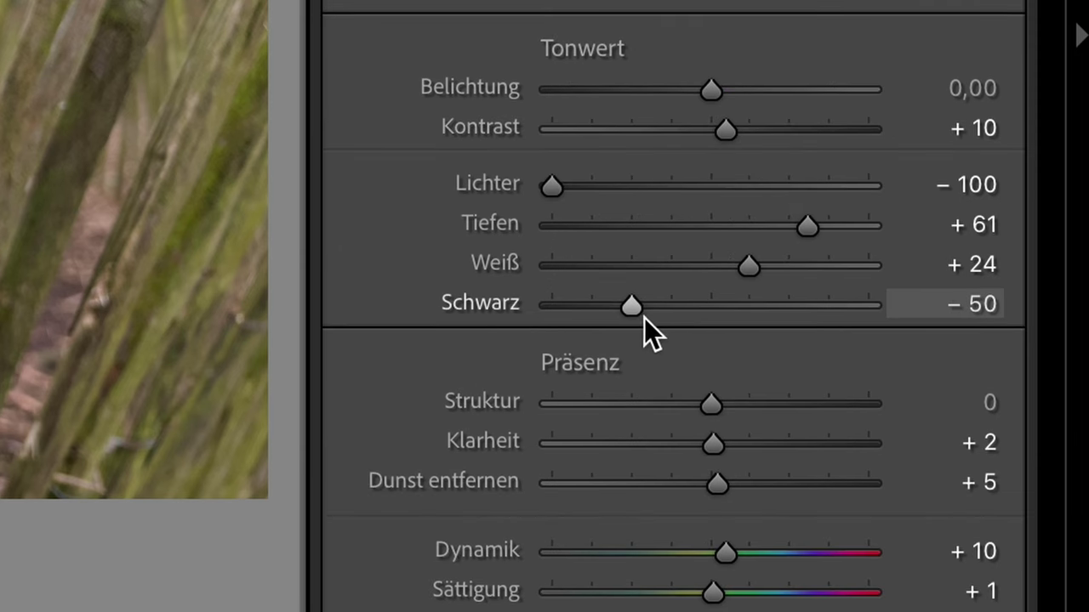
{"action": "left_click_drag", "start_coordinate": [633, 314], "coordinate": [634, 314]}
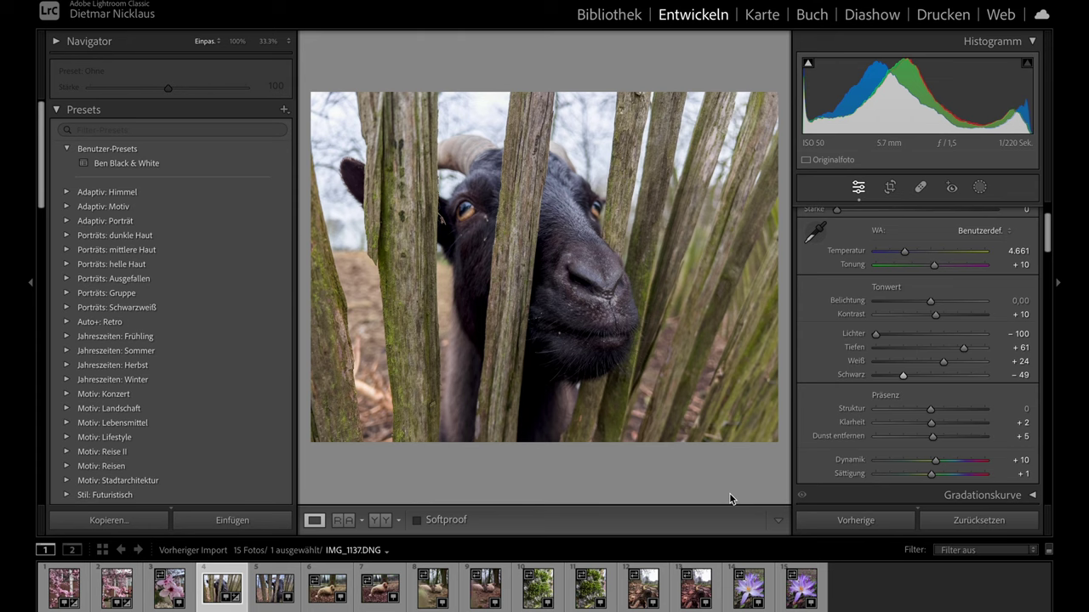
{"action": "key", "text": "Right"}
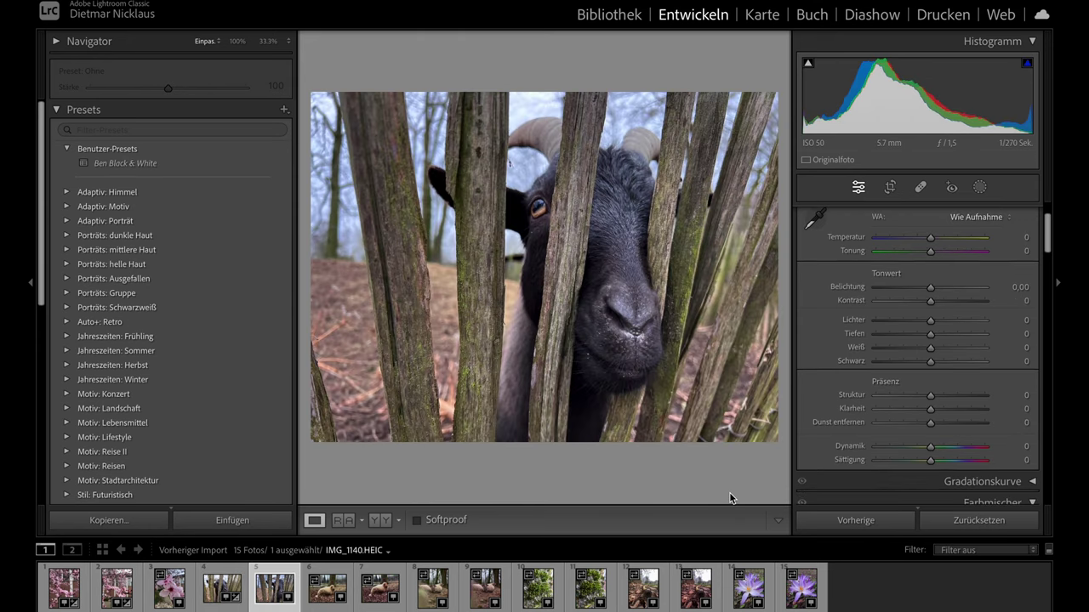
Compare the edited goat photo IMG_1137.DNG with IMG_1140.HEIC by switching back and forth, ending on the DNG
{"action": "left_click", "coordinate": [215, 587]}
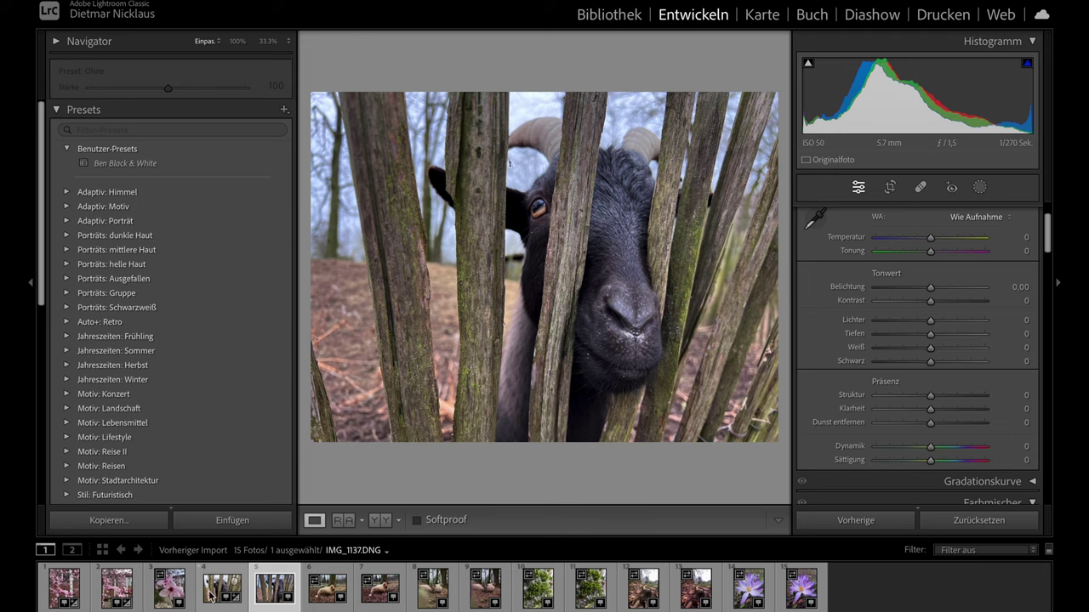
{"action": "left_click", "coordinate": [284, 592]}
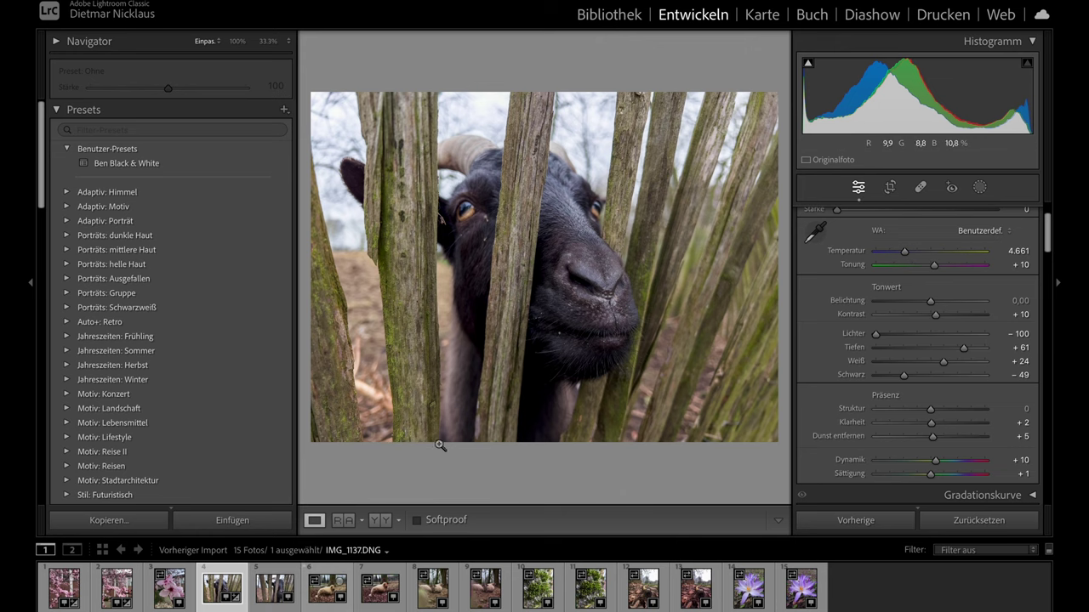
{"action": "left_click", "coordinate": [266, 587]}
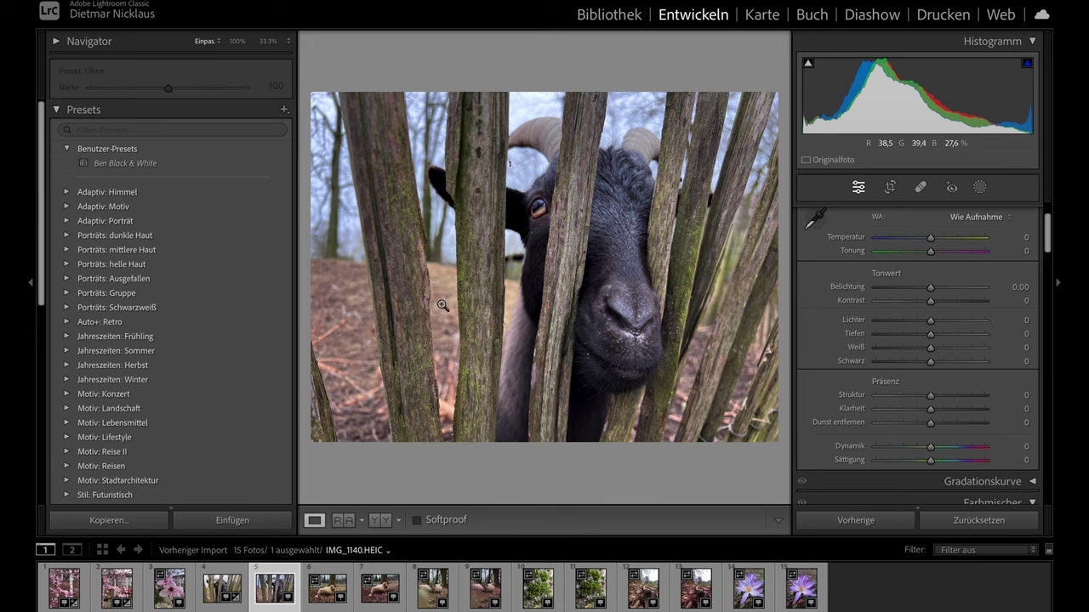
{"action": "left_click", "coordinate": [221, 587]}
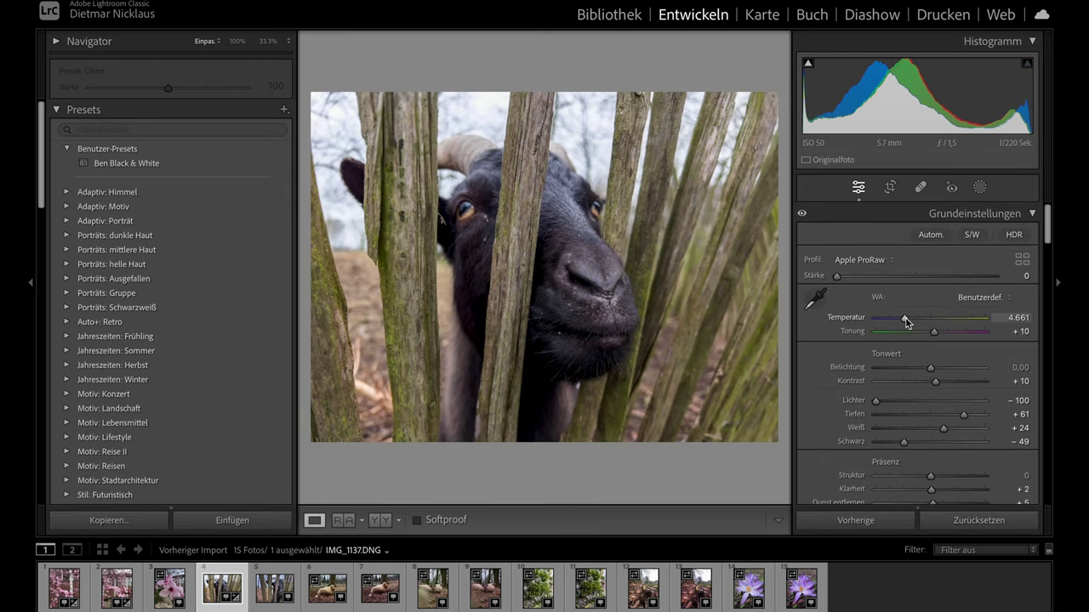
Set the goat DNG's Temperatur to 4.370, Belichtung to −0,20 and Weiß to +37, checking the look against IMG_1140.HEIC
{"action": "left_click_drag", "start_coordinate": [907, 322], "coordinate": [903, 320]}
{"action": "left_click_drag", "start_coordinate": [931, 367], "coordinate": [926, 370]}
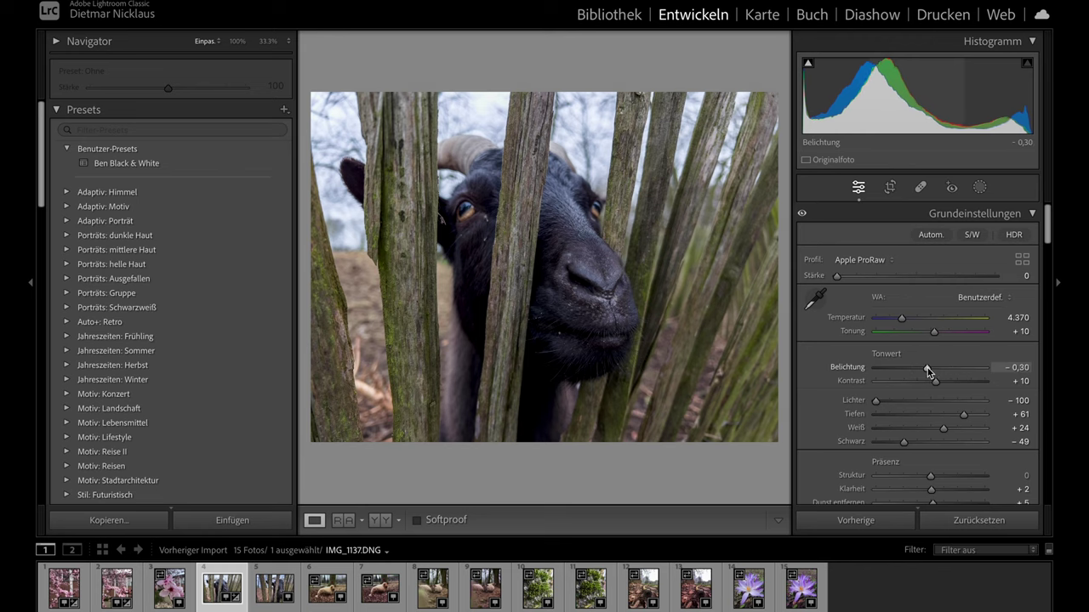
{"action": "left_click", "coordinate": [275, 587]}
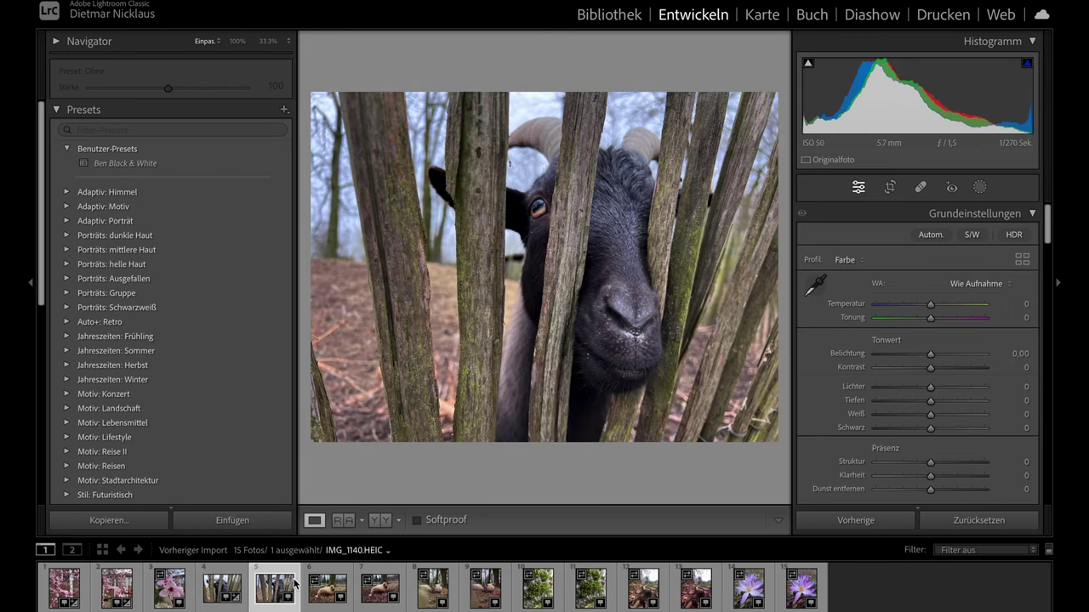
{"action": "key", "text": "Left"}
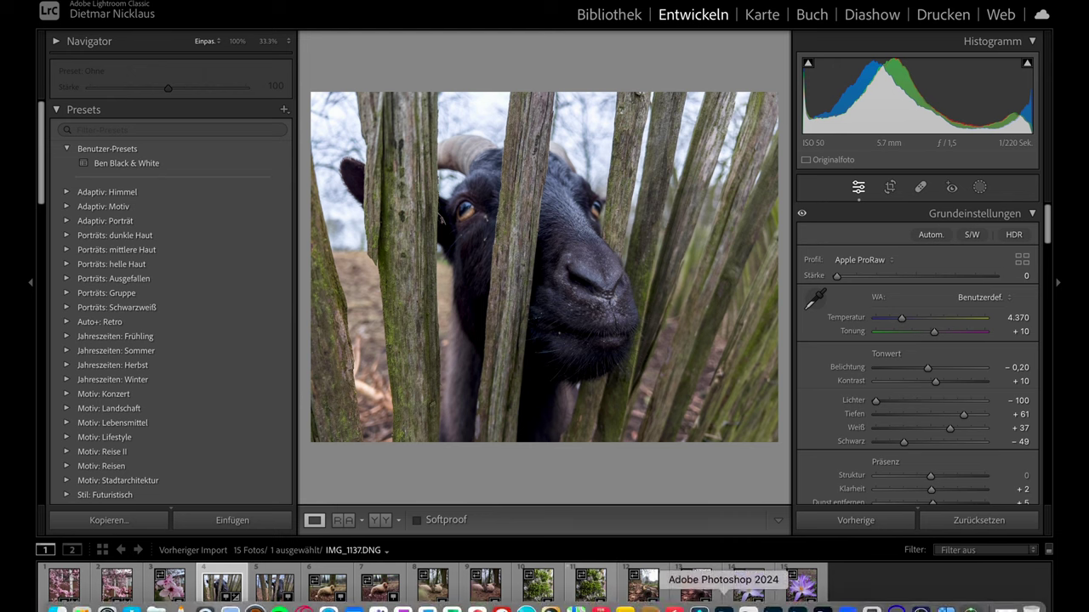
Compare the unedited crocus photo IMG_1156.DNG with its counterpart IMG_1159.HEIC, and return to the DNG
{"action": "left_click", "coordinate": [746, 589]}
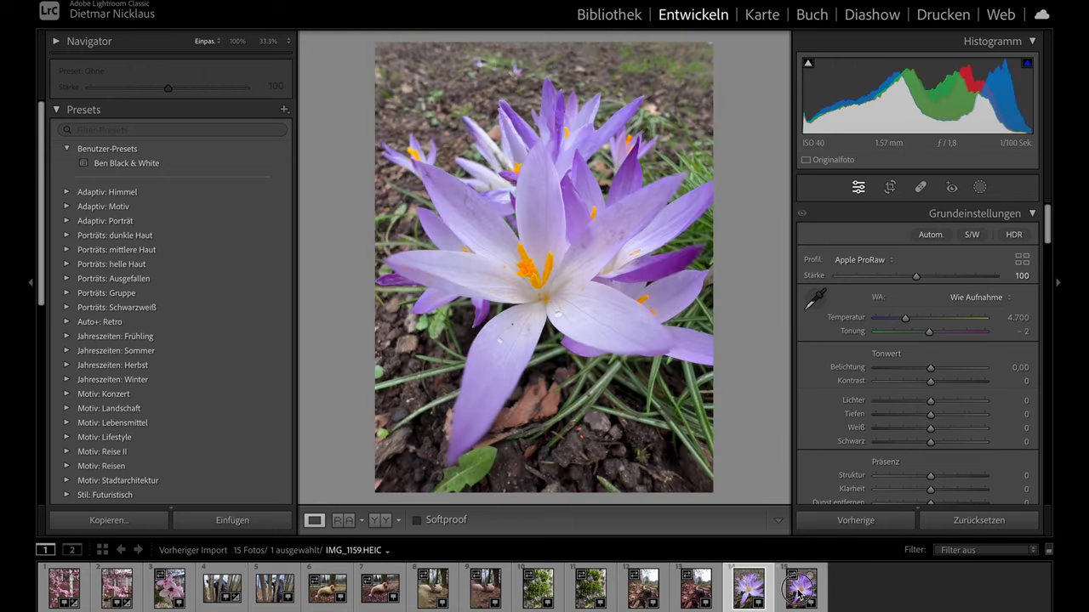
{"action": "left_click", "coordinate": [805, 585]}
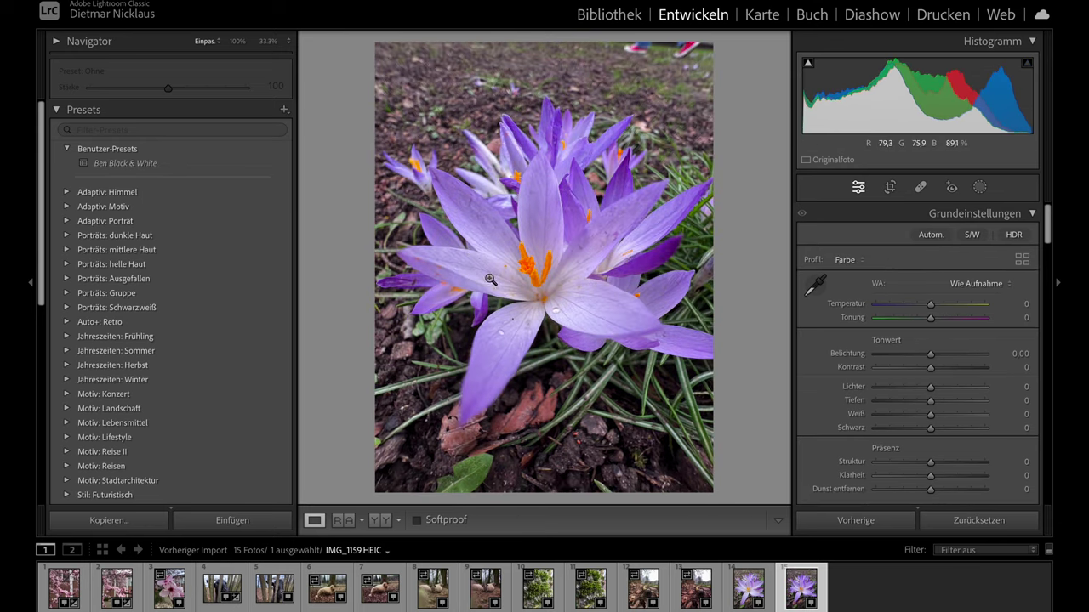
{"action": "left_click", "coordinate": [749, 589]}
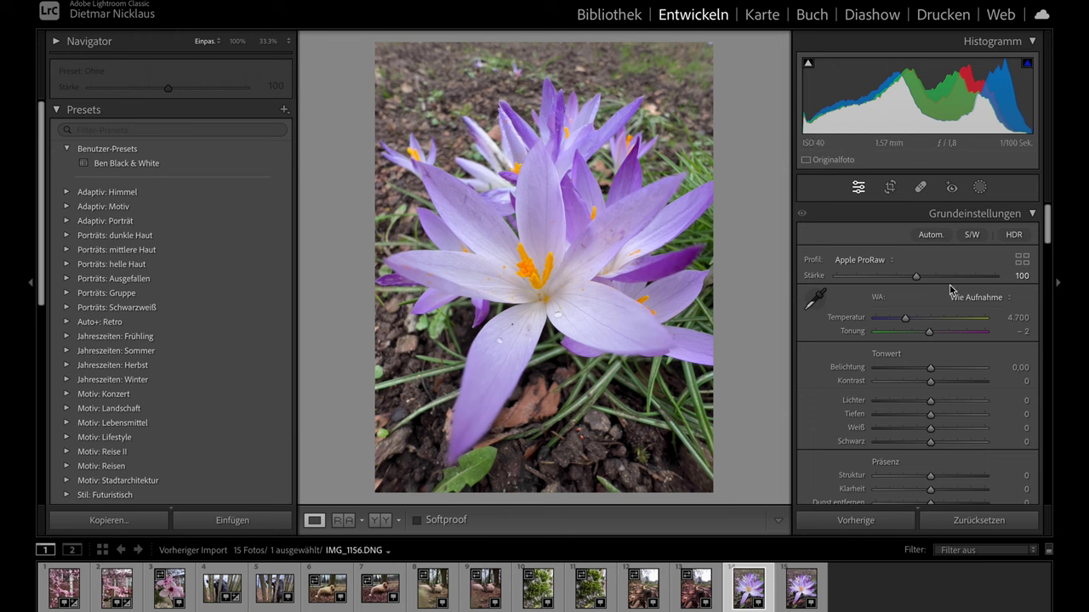
Reduce the crocus DNG's Apple ProRaw profile strength to 0, and set Weiß to +35 and Klarheit to +2
{"action": "left_click_drag", "start_coordinate": [917, 281], "coordinate": [823, 281]}
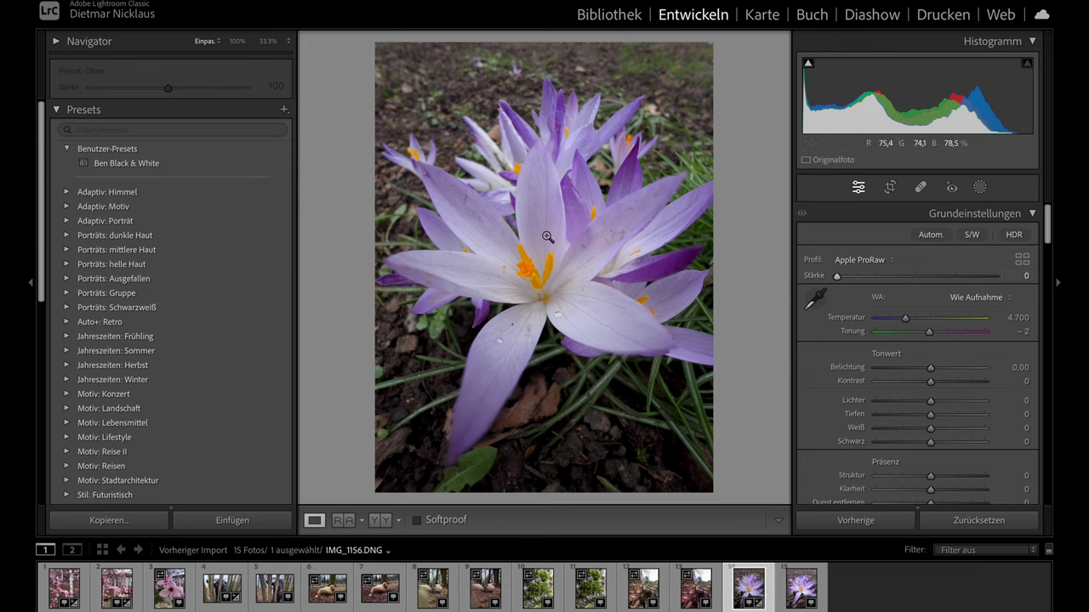
{"action": "scroll", "coordinate": [917, 355], "scroll_direction": "down", "scroll_amount": 1}
{"action": "scroll", "coordinate": [923, 356], "scroll_direction": "down", "scroll_amount": 3}
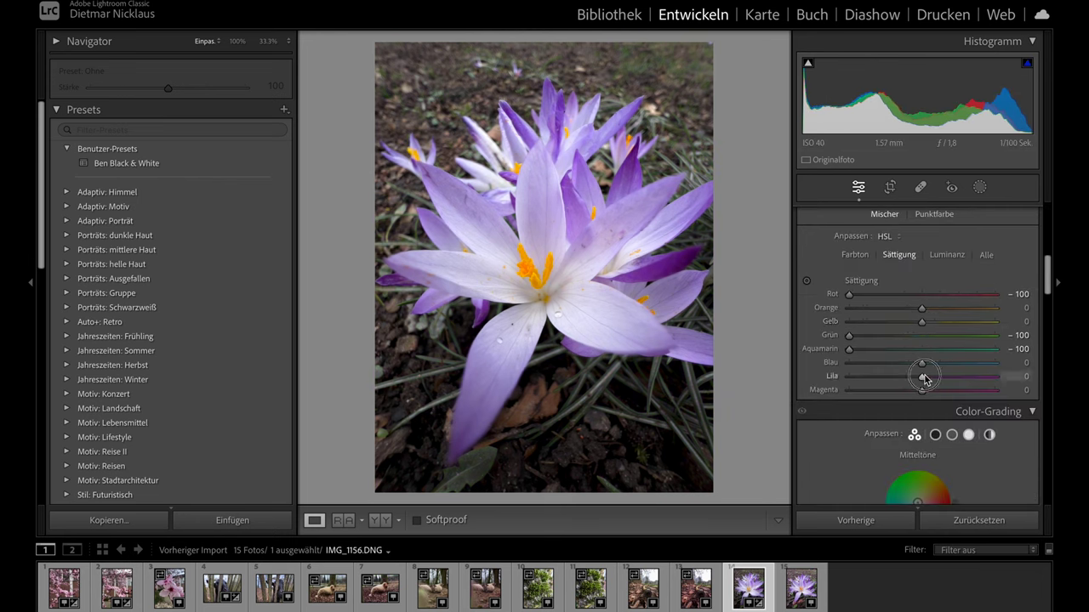
{"action": "scroll", "coordinate": [925, 380], "scroll_direction": "down", "scroll_amount": 10}
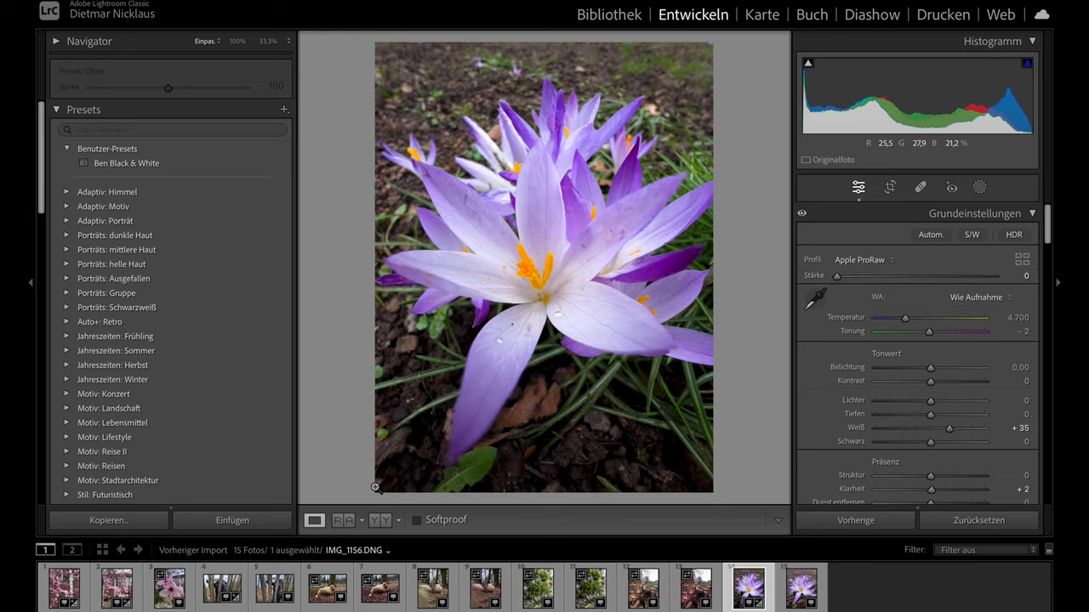
Compare the edited crocus with IMG_1159.HEIC, and inspect the stamens, petals and water drops of IMG_1156.DNG at 100%
{"action": "left_click", "coordinate": [819, 586]}
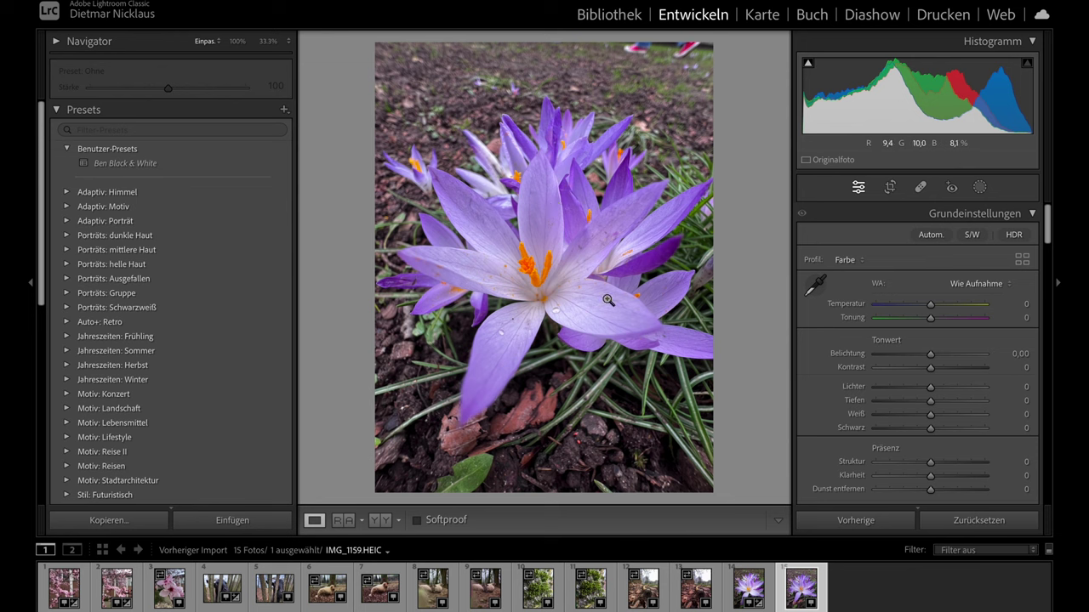
{"action": "left_click", "coordinate": [746, 587]}
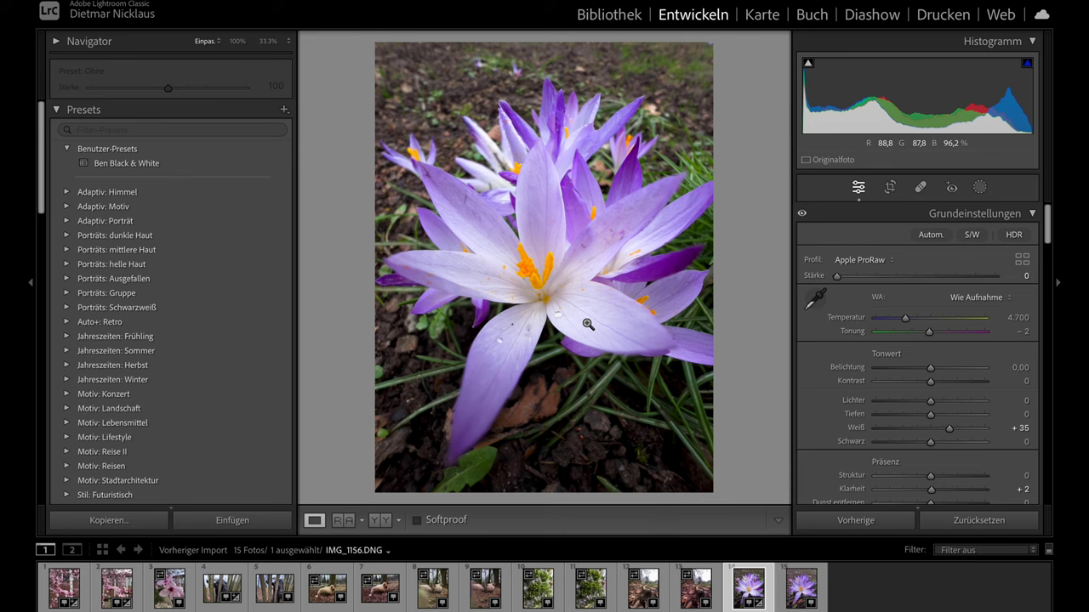
{"action": "left_click", "coordinate": [543, 293]}
{"action": "left_click_drag", "start_coordinate": [559, 170], "coordinate": [628, 67]}
{"action": "left_click_drag", "start_coordinate": [581, 250], "coordinate": [466, 245]}
{"action": "left_click_drag", "start_coordinate": [584, 194], "coordinate": [553, 332]}
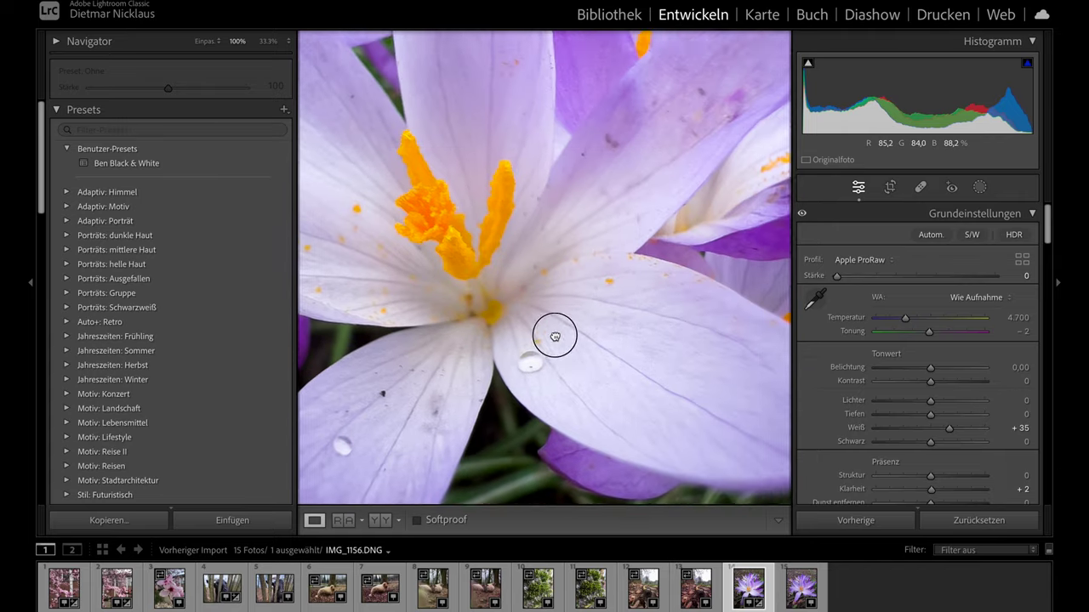
{"action": "left_click_drag", "start_coordinate": [663, 253], "coordinate": [709, 227]}
{"action": "left_click_drag", "start_coordinate": [578, 236], "coordinate": [588, 213]}
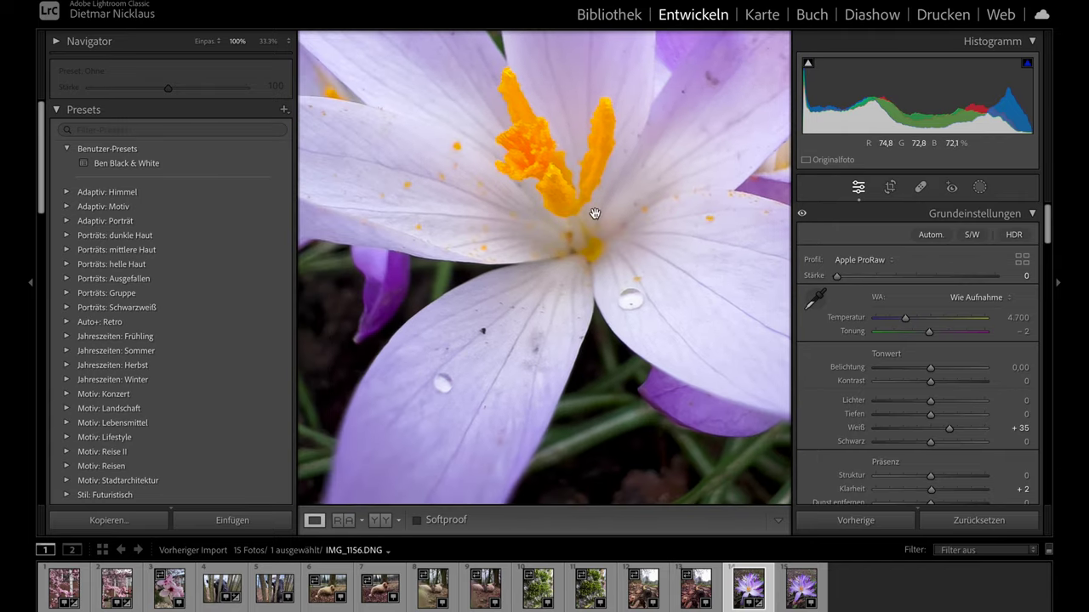
{"action": "left_click", "coordinate": [588, 214]}
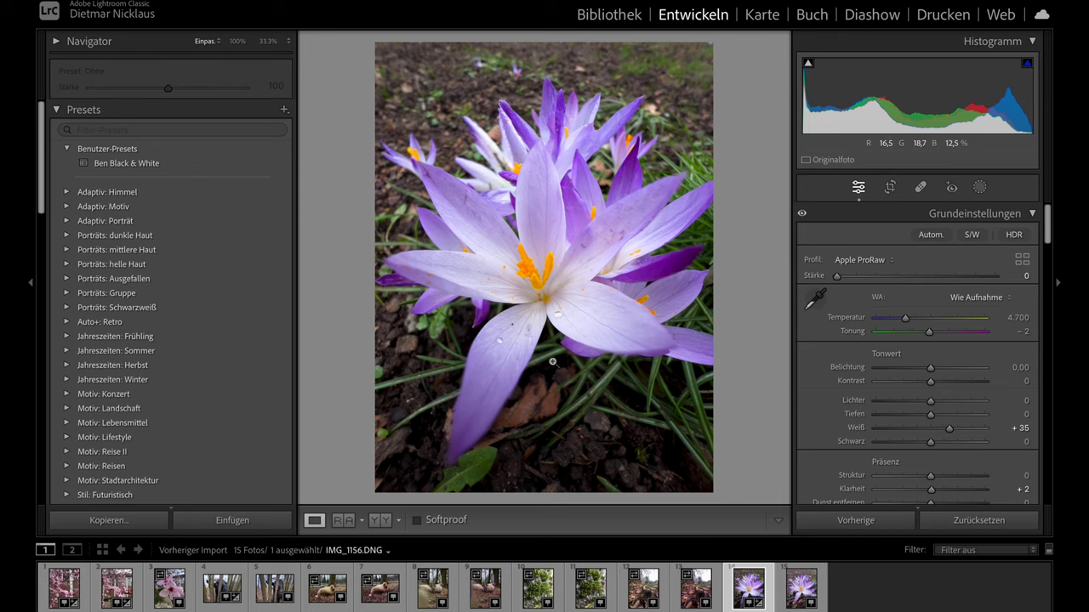
Compare the unedited sheep photo IMG_1142.DNG with IMG_1143.HEIC
{"action": "left_click", "coordinate": [323, 592]}
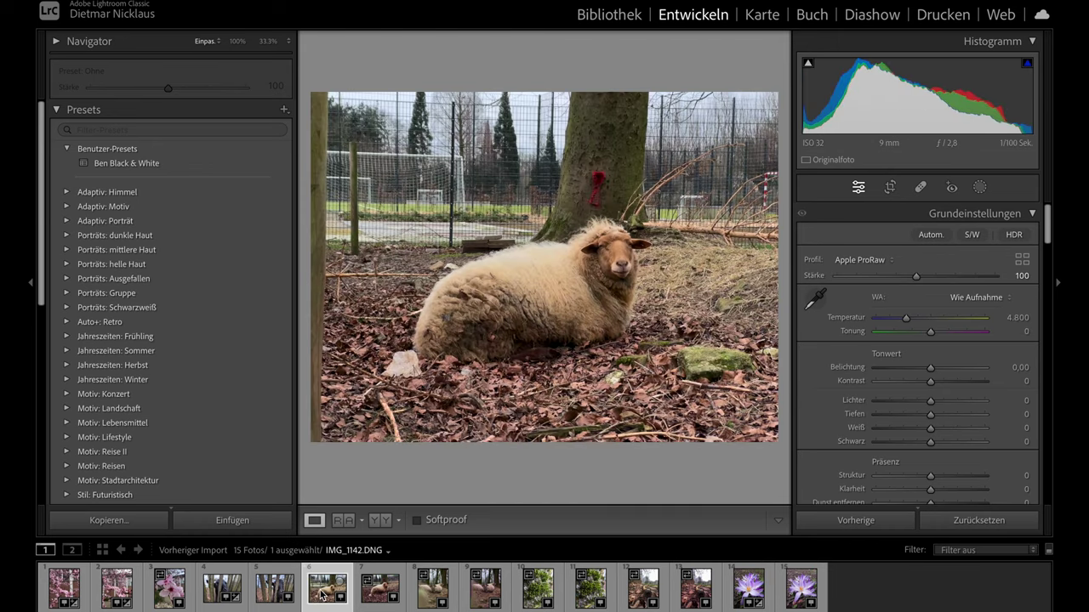
{"action": "left_click", "coordinate": [375, 588]}
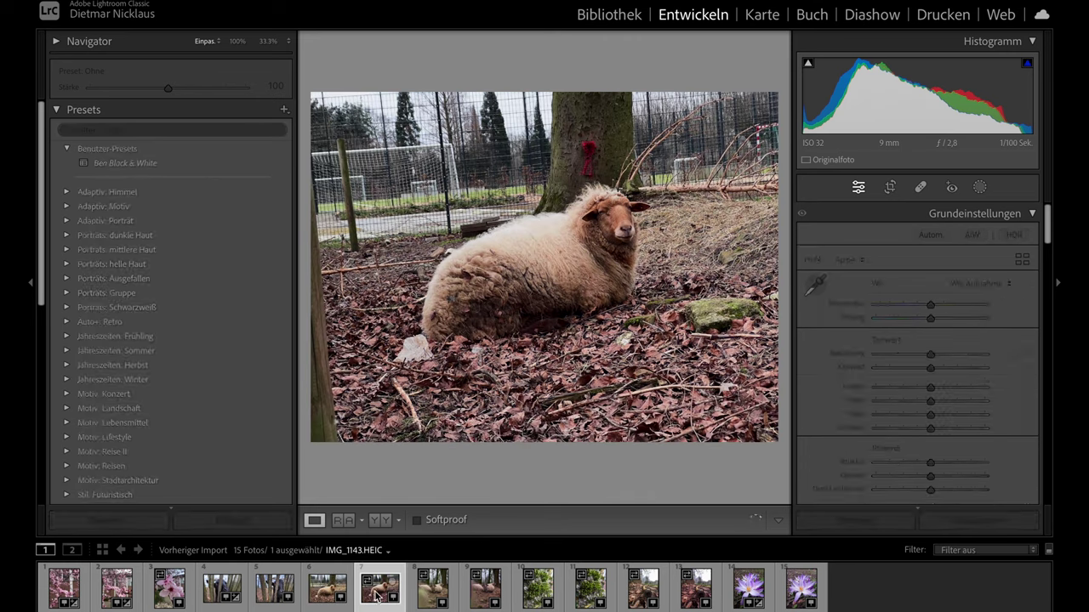
{"action": "left_click", "coordinate": [326, 591]}
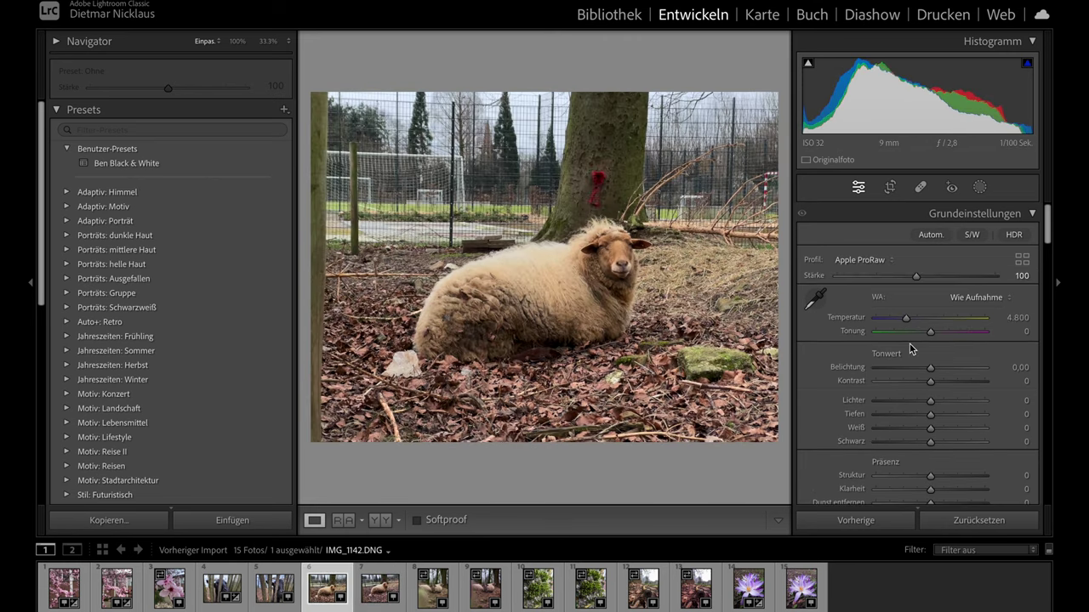
Straighten the sheep photo IMG_1143.HEIC automatically with the crop tool
{"action": "left_click", "coordinate": [366, 593]}
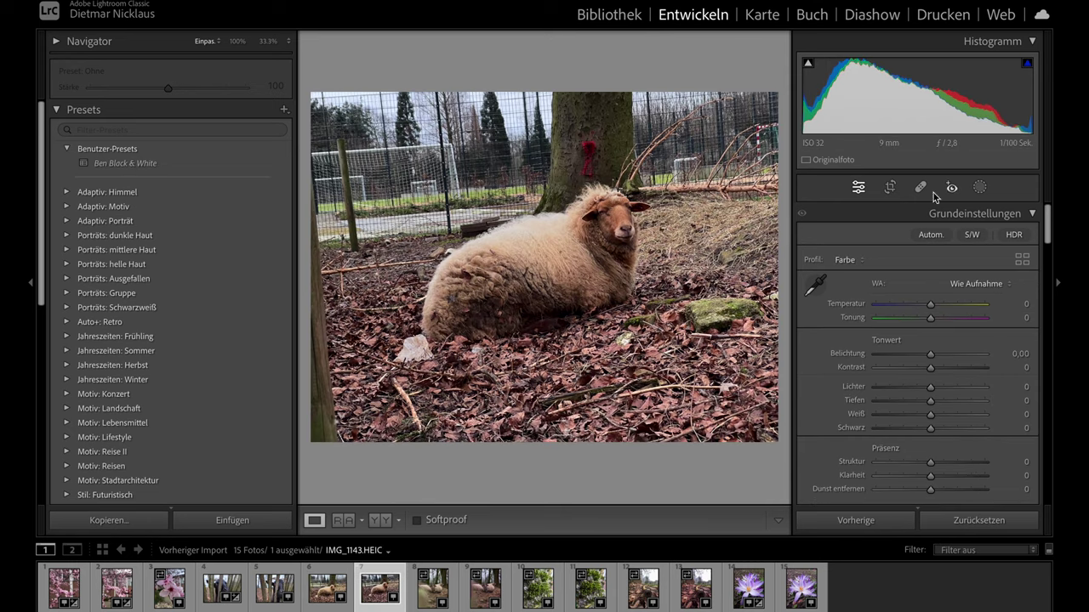
{"action": "left_click", "coordinate": [890, 189]}
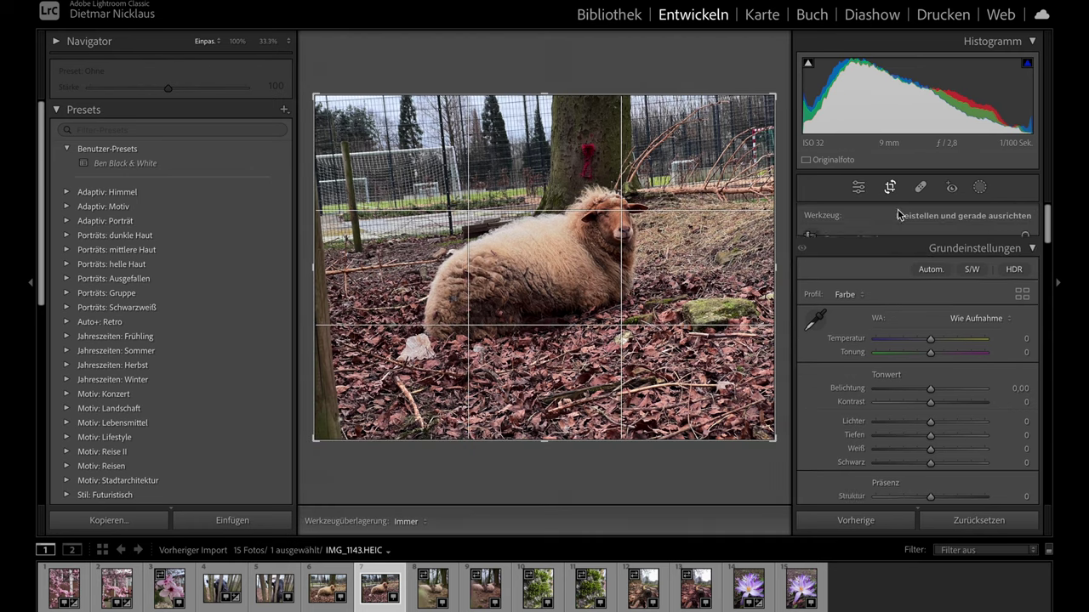
{"action": "left_click", "coordinate": [1008, 265]}
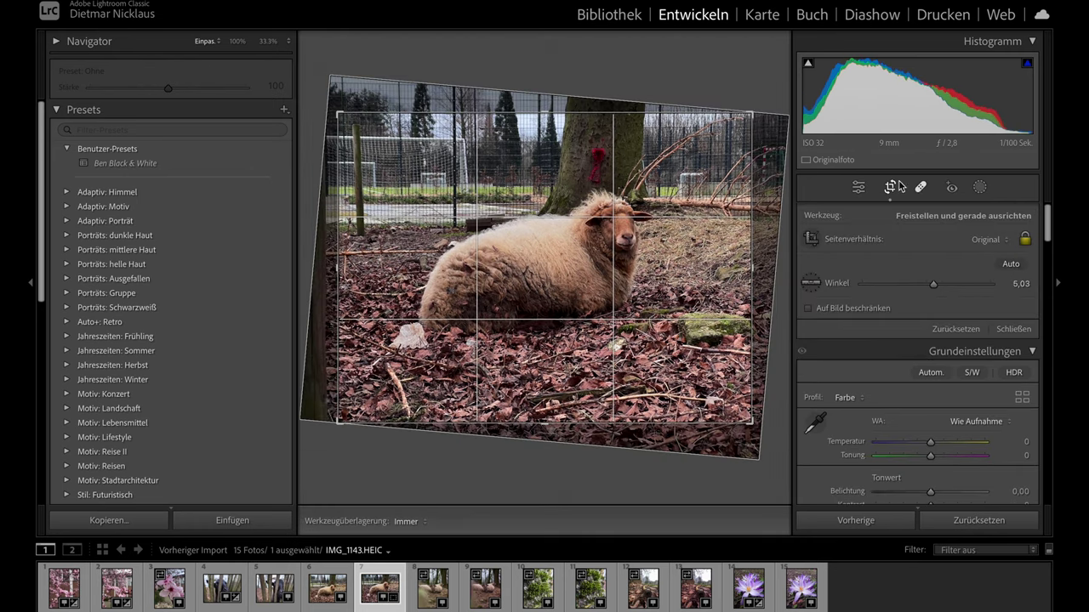
{"action": "left_click", "coordinate": [857, 186]}
Straighten the sheep photo IMG_1142.DNG automatically with the crop tool as well
{"action": "key", "text": "Left"}
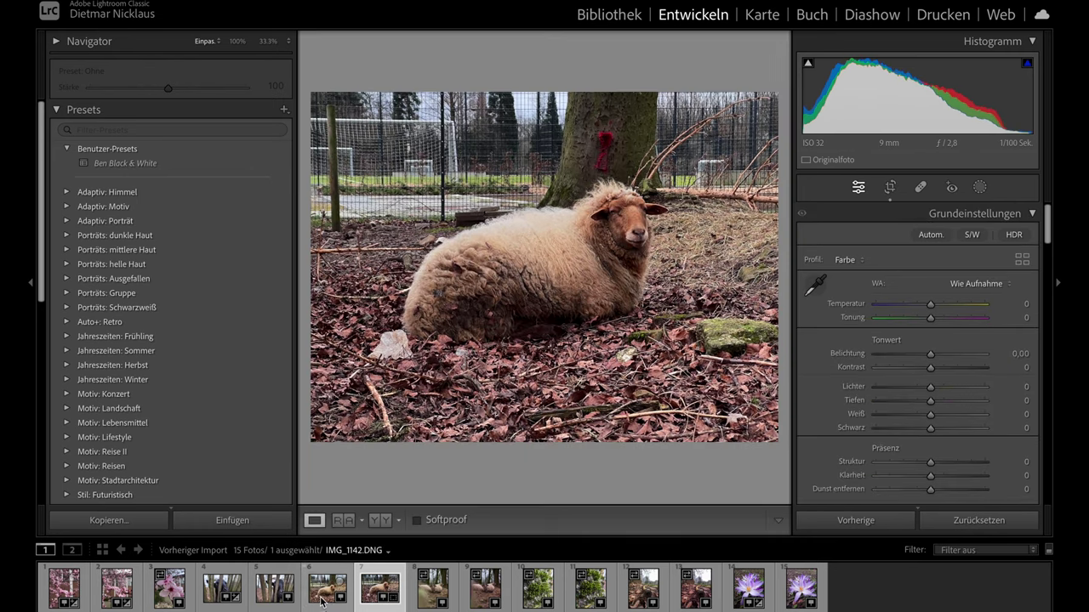
{"action": "left_click", "coordinate": [890, 187]}
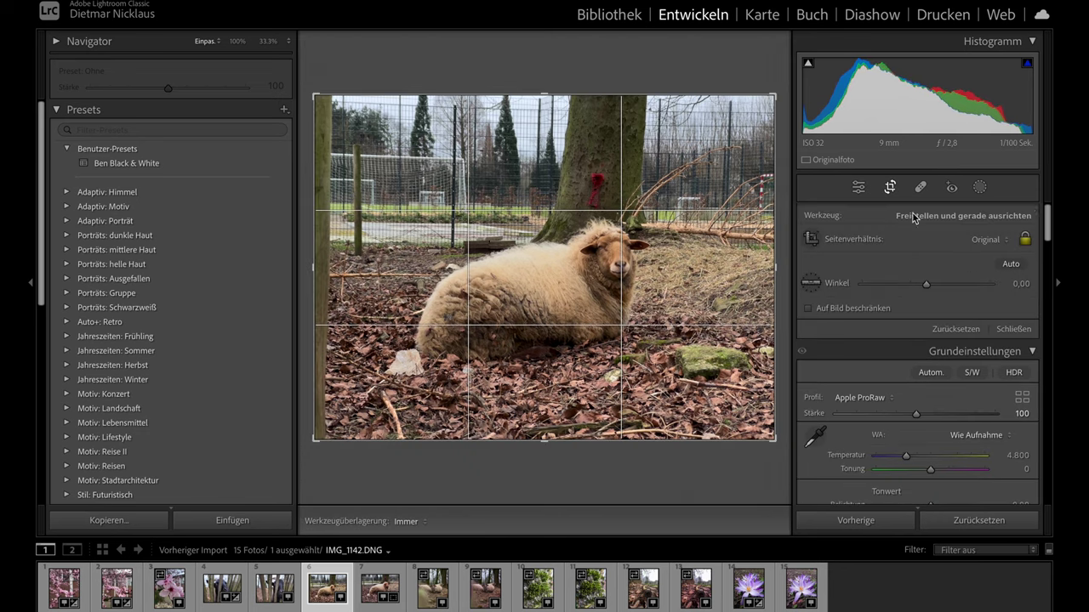
{"action": "left_click", "coordinate": [1010, 263]}
{"action": "left_click", "coordinate": [1013, 328]}
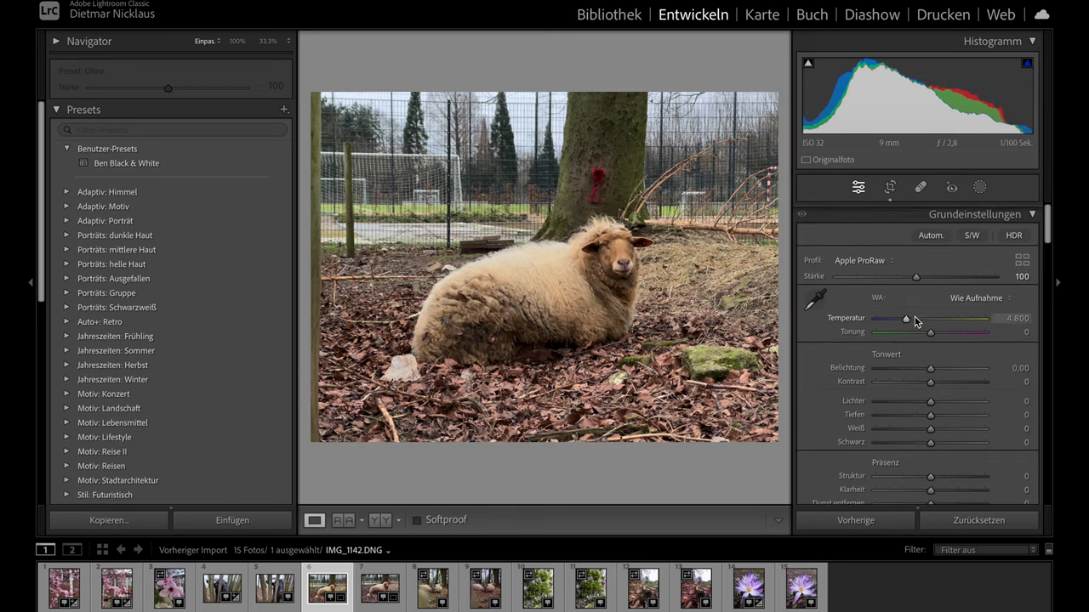
Set the sheep DNG's profile strength to 0, Temperatur 4.446, Tonung +2, Belichtung +0,50, Lichter −73, Tiefen +27, Weiß +52, Schwarz −14 and Klarheit +3
{"action": "left_click_drag", "start_coordinate": [931, 367], "coordinate": [891, 400]}
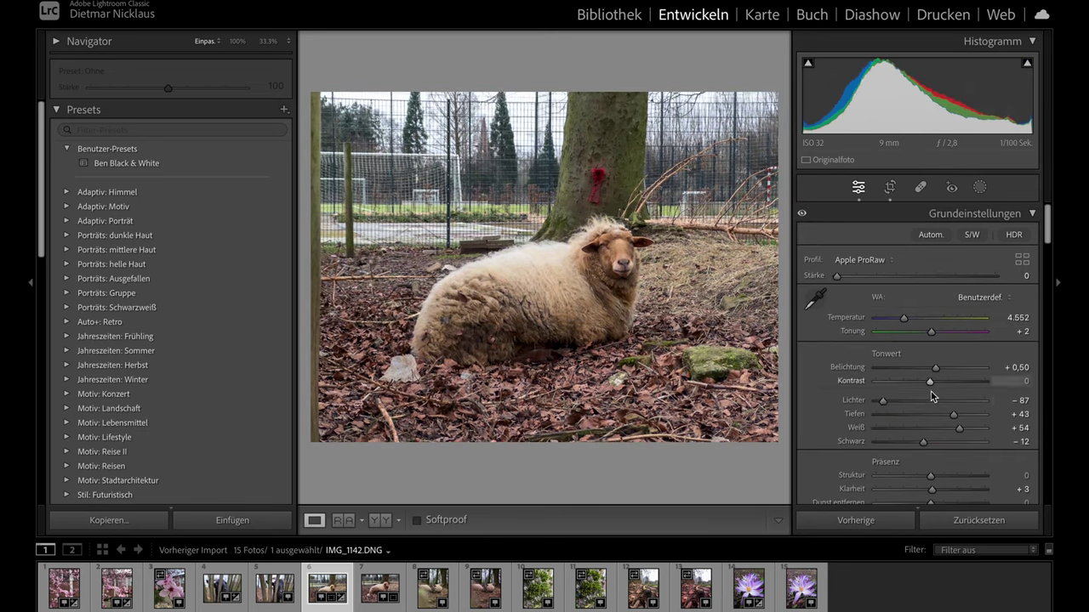
Inspect the sheep's wool, face and surrounding leaves at 100% in the edited DNG, and show IMG_1143.HEIC for comparison
{"action": "left_click", "coordinate": [532, 297]}
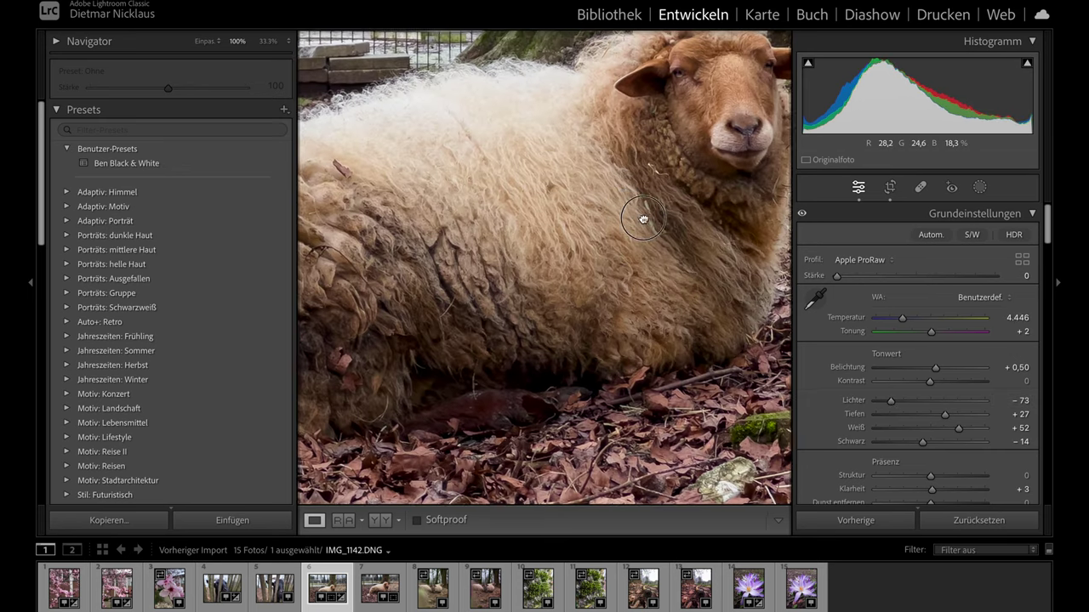
{"action": "left_click_drag", "start_coordinate": [526, 261], "coordinate": [652, 281]}
{"action": "left_click", "coordinate": [652, 281]}
{"action": "left_click", "coordinate": [615, 182]}
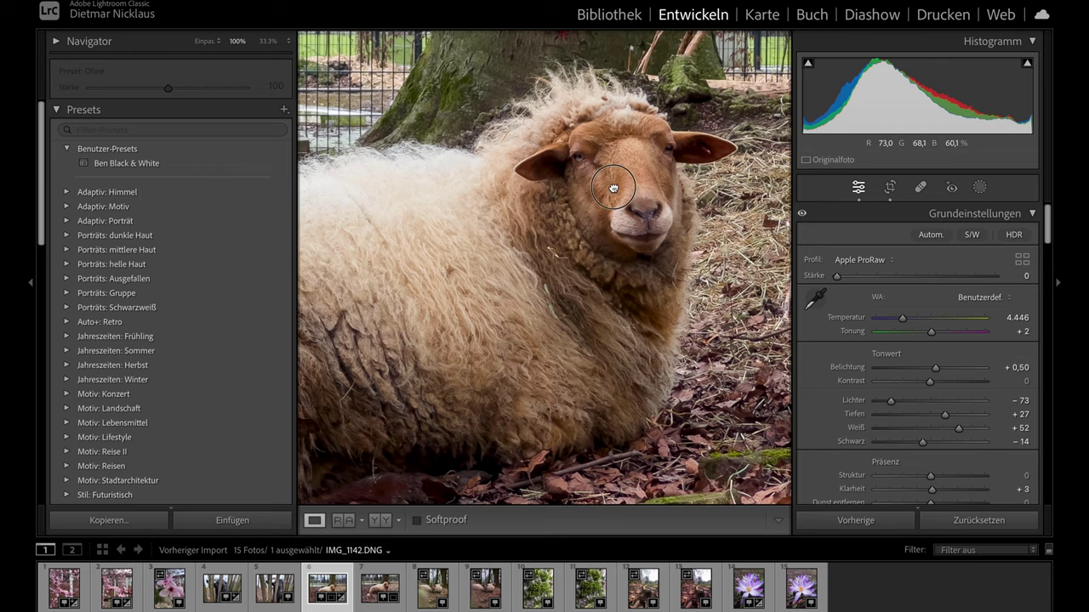
{"action": "scroll", "coordinate": [681, 237], "scroll_direction": "down", "scroll_amount": 5}
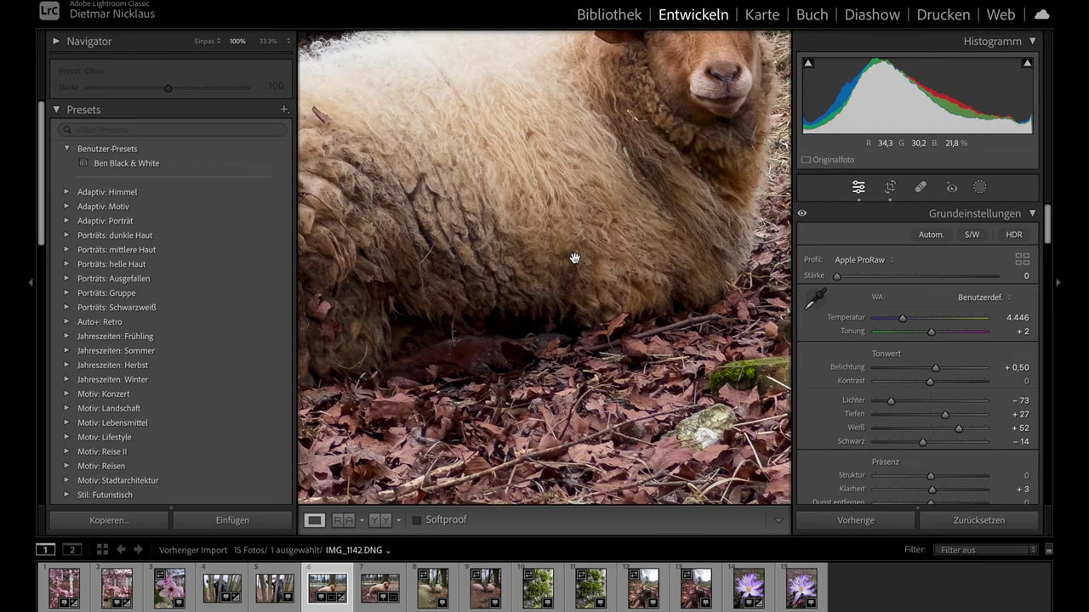
{"action": "scroll", "coordinate": [575, 259], "scroll_direction": "up", "scroll_amount": 5}
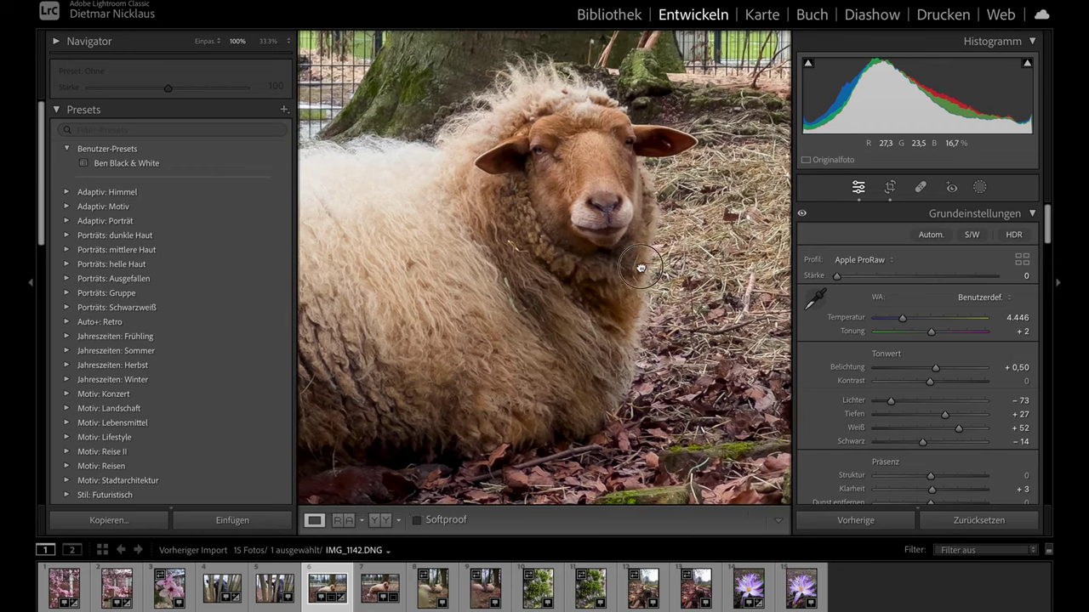
{"action": "scroll", "coordinate": [641, 268], "scroll_direction": "right", "scroll_amount": 2}
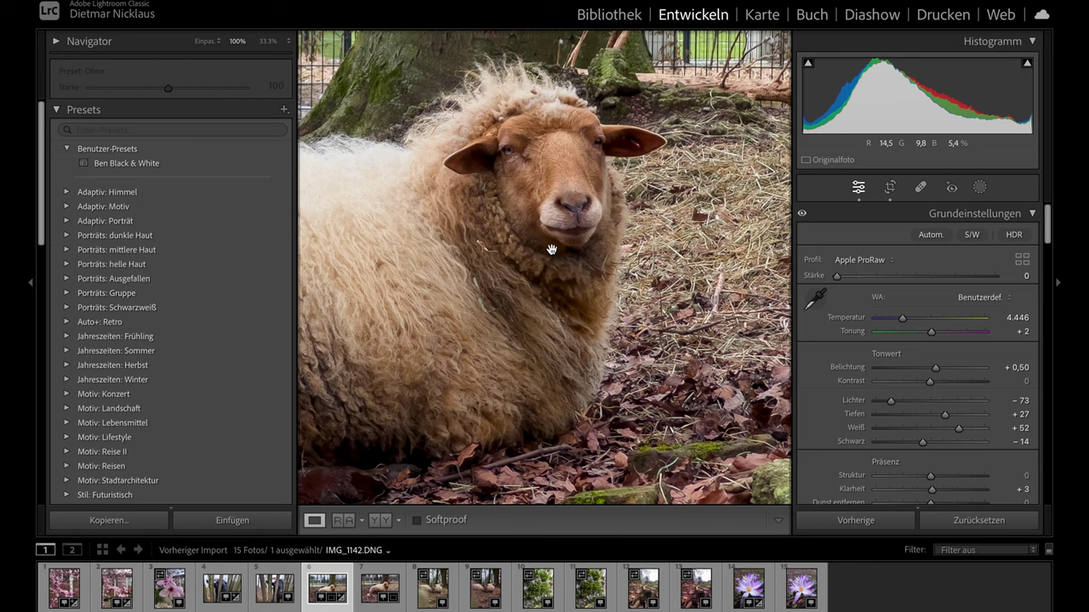
{"action": "left_click", "coordinate": [551, 250]}
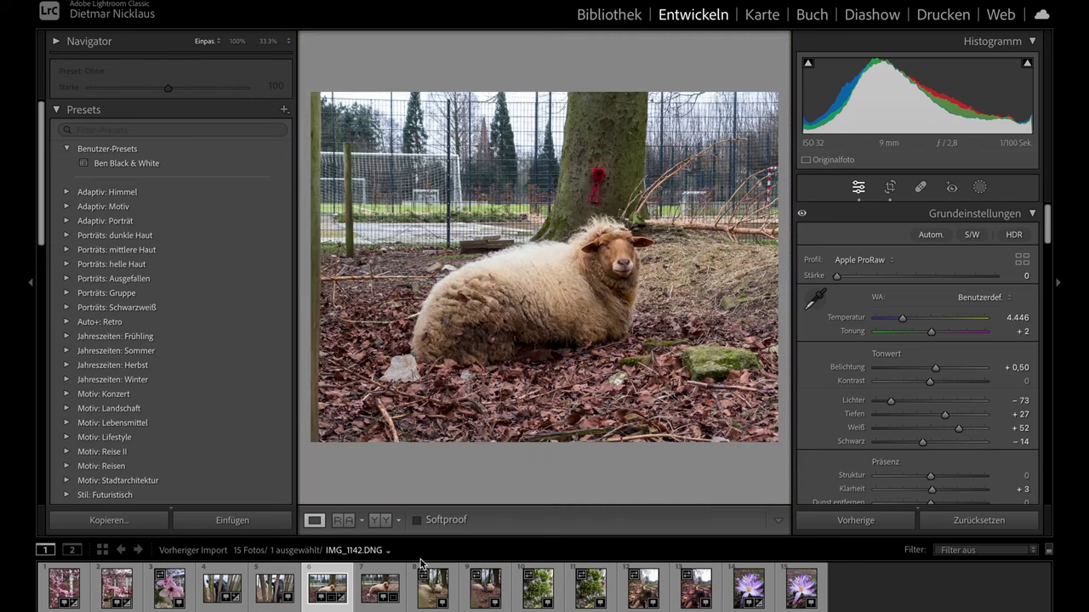
{"action": "left_click", "coordinate": [381, 587]}
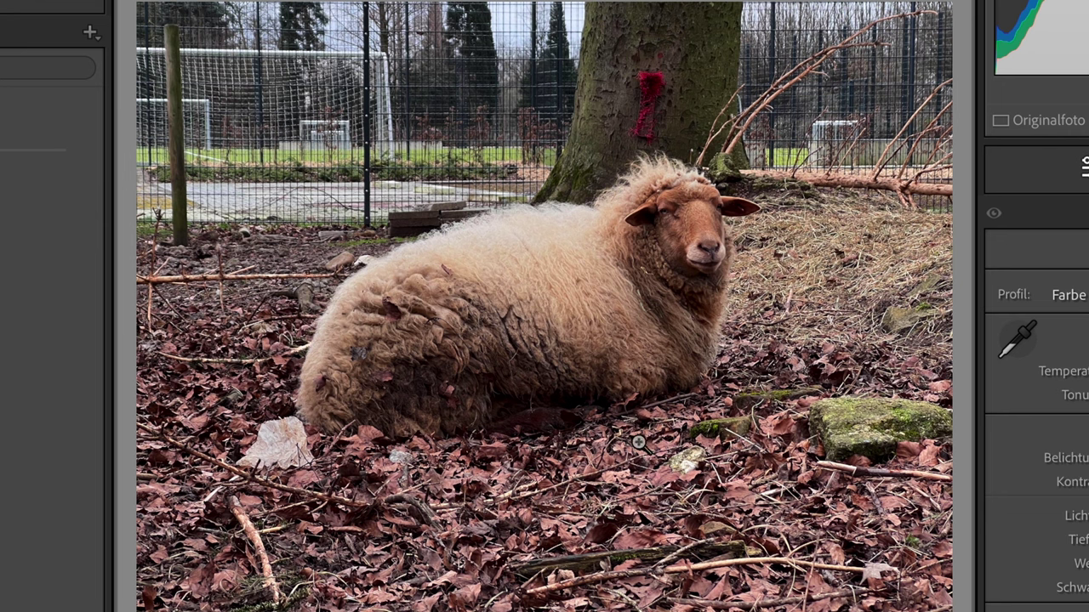
Examine the wool, face and surrounding leaves of the sheep in IMG_1143.HEIC at 100%
{"action": "left_click_drag", "start_coordinate": [652, 485], "coordinate": [761, 526]}
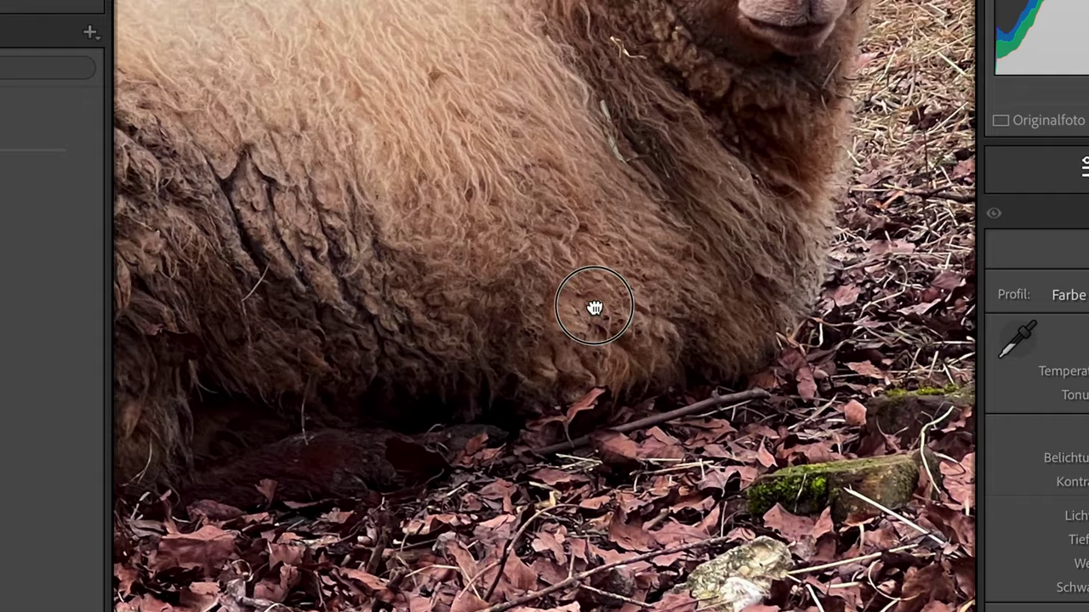
{"action": "left_click_drag", "start_coordinate": [596, 309], "coordinate": [610, 593]}
{"action": "left_click_drag", "start_coordinate": [661, 250], "coordinate": [731, 200]}
{"action": "left_click_drag", "start_coordinate": [600, 270], "coordinate": [602, 272]}
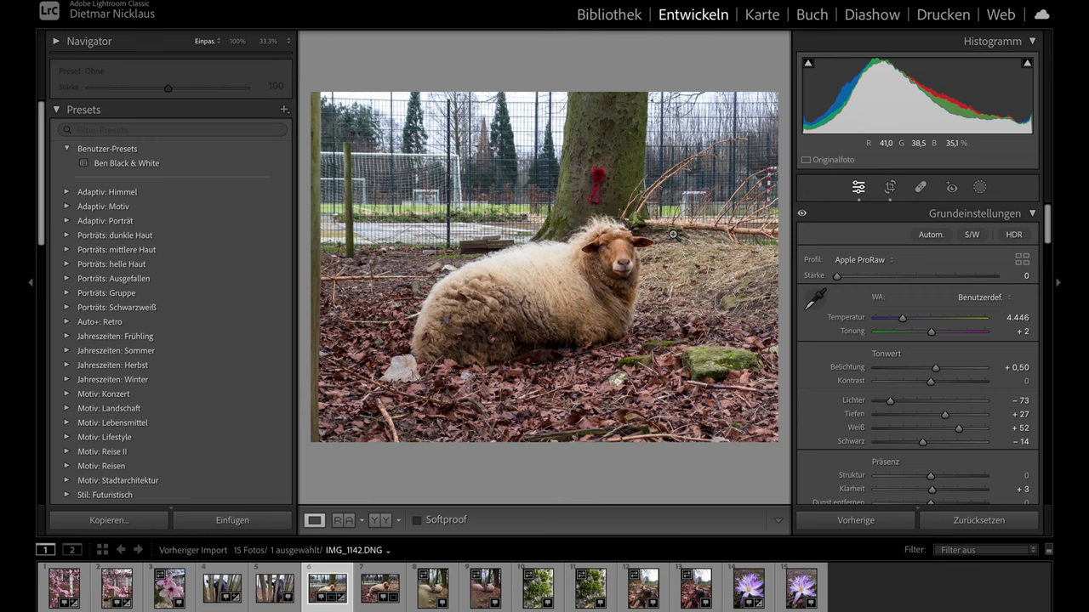
Apply Objektivunschärfe to the sheep photo IMG_1142.DNG with the default Weichzeichnungsgrad of 50
{"action": "scroll", "coordinate": [932, 393], "scroll_direction": "down", "scroll_amount": 15}
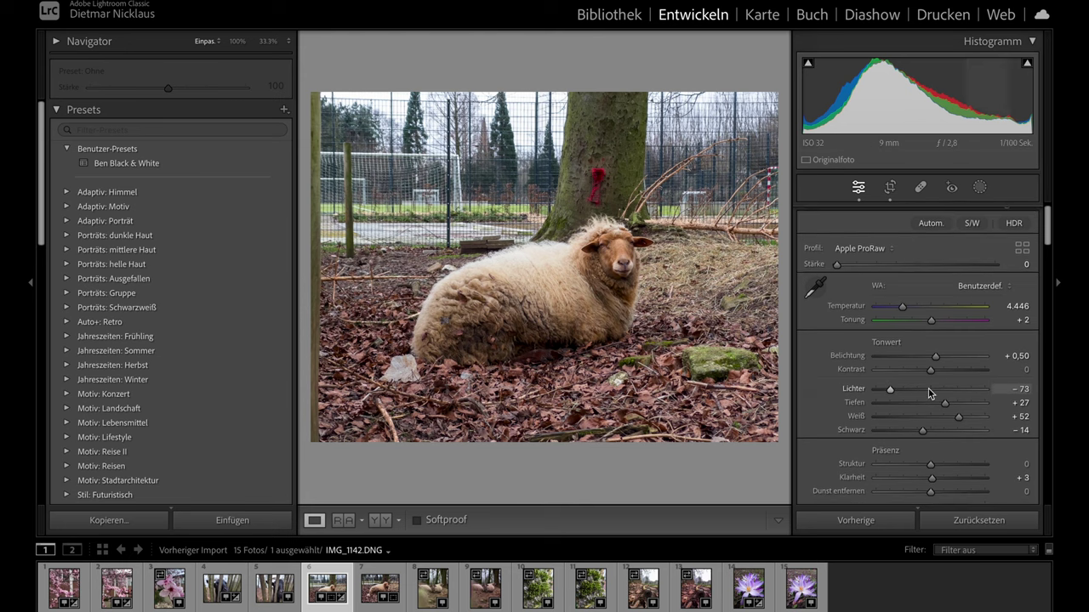
{"action": "scroll", "coordinate": [931, 393], "scroll_direction": "down", "scroll_amount": 8}
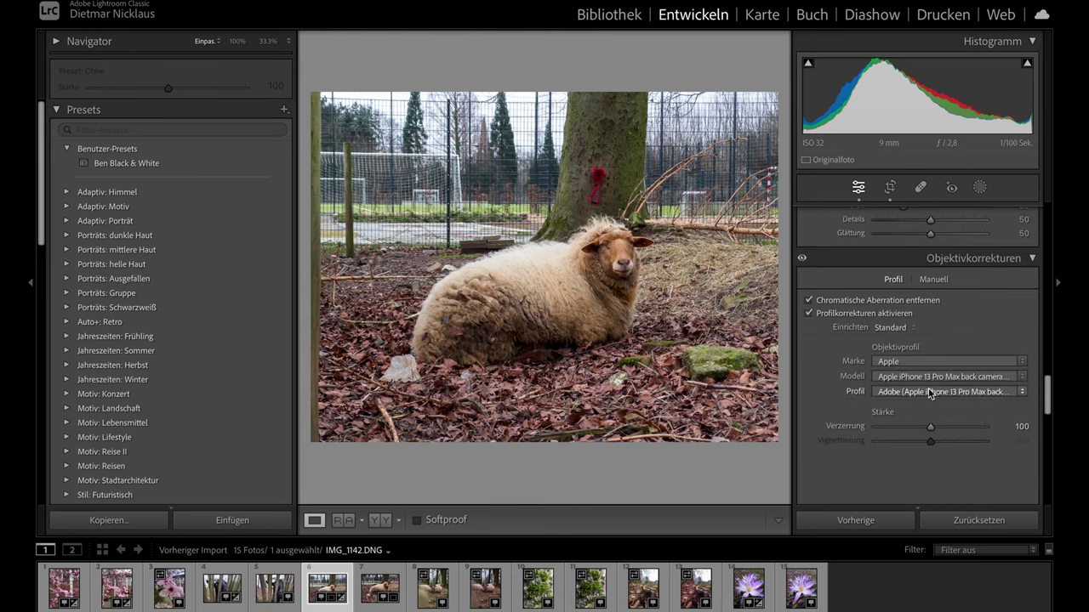
{"action": "scroll", "coordinate": [899, 323], "scroll_direction": "down", "scroll_amount": 4}
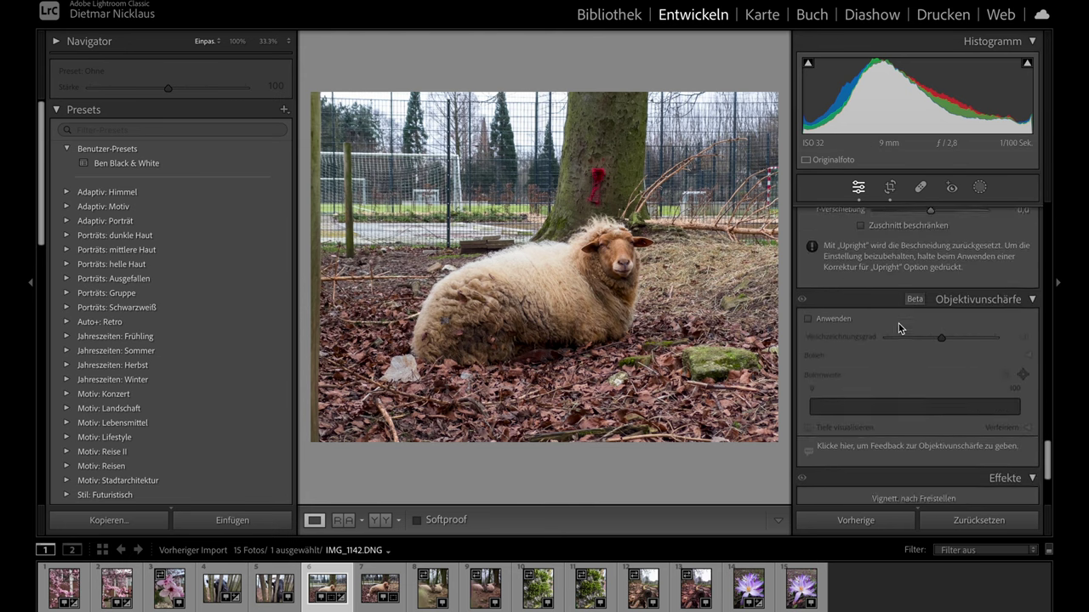
{"action": "scroll", "coordinate": [896, 326], "scroll_direction": "up", "scroll_amount": 1}
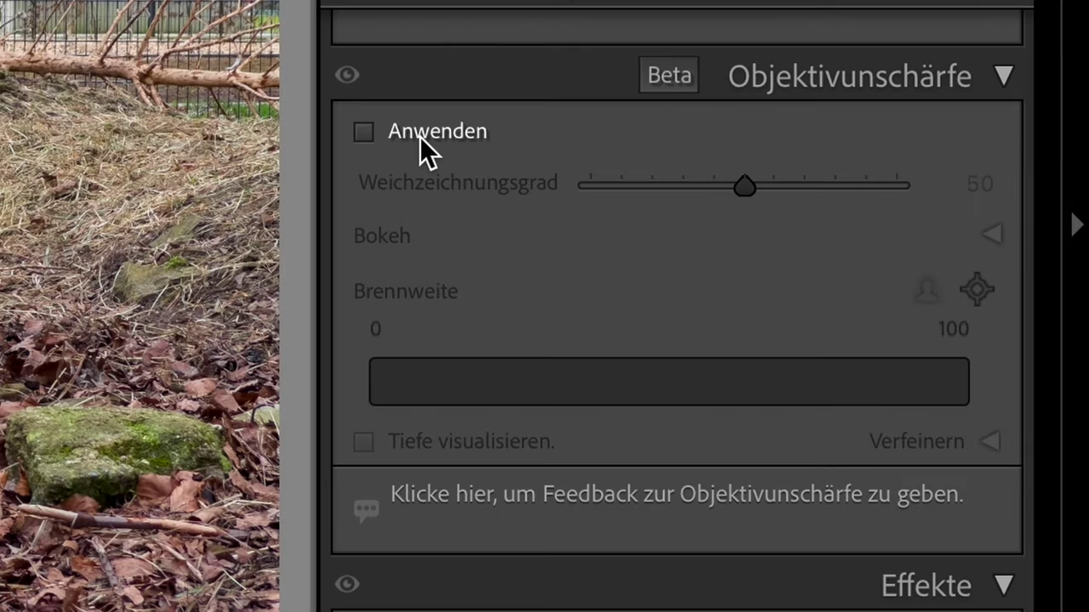
{"action": "left_click", "coordinate": [419, 136]}
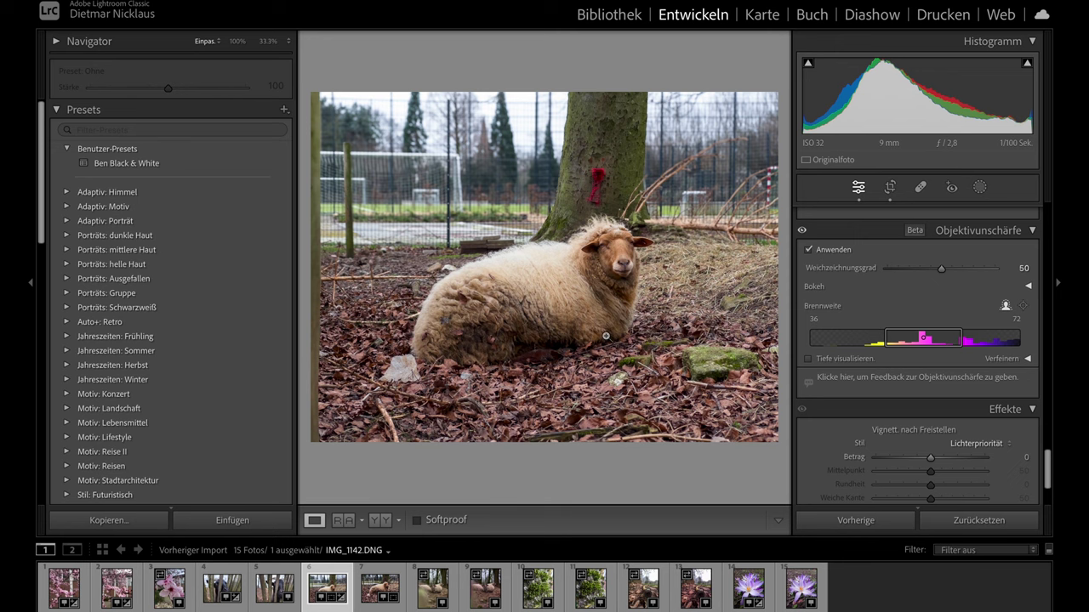
Examine the lens blur at 100% around the fence, tree trunk, branches and the edges of the sheep's wool
{"action": "left_click", "coordinate": [605, 248]}
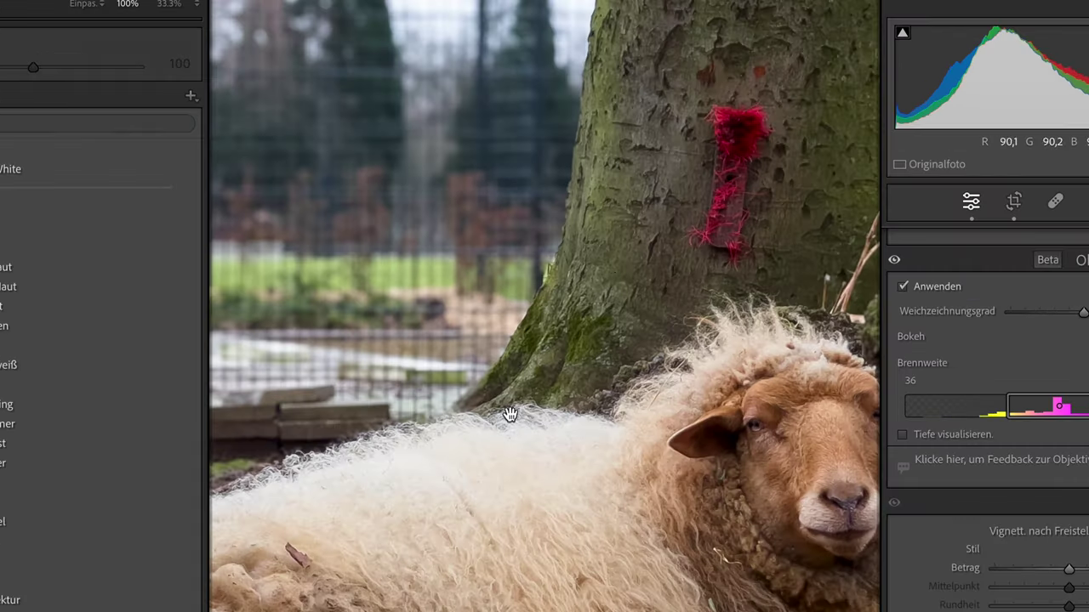
{"action": "left_click_drag", "start_coordinate": [617, 274], "coordinate": [449, 414]}
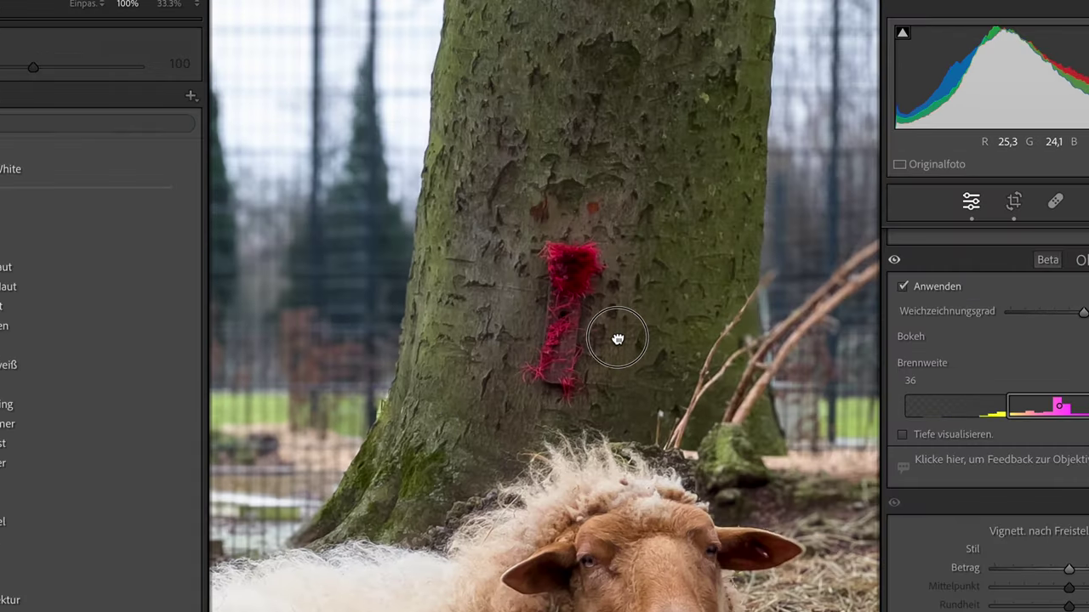
{"action": "left_click_drag", "start_coordinate": [618, 340], "coordinate": [618, 158]}
{"action": "left_click_drag", "start_coordinate": [772, 210], "coordinate": [781, 290]}
{"action": "left_click_drag", "start_coordinate": [607, 207], "coordinate": [621, 242]}
{"action": "left_click_drag", "start_coordinate": [467, 445], "coordinate": [518, 230]}
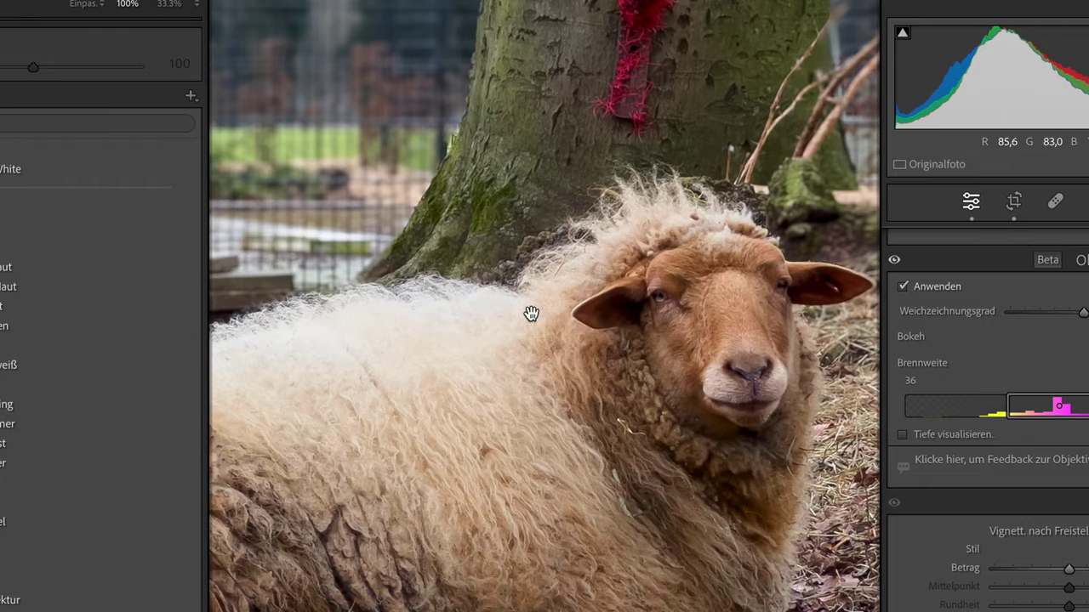
{"action": "left_click_drag", "start_coordinate": [598, 310], "coordinate": [597, 419]}
{"action": "left_click_drag", "start_coordinate": [598, 467], "coordinate": [637, 321]}
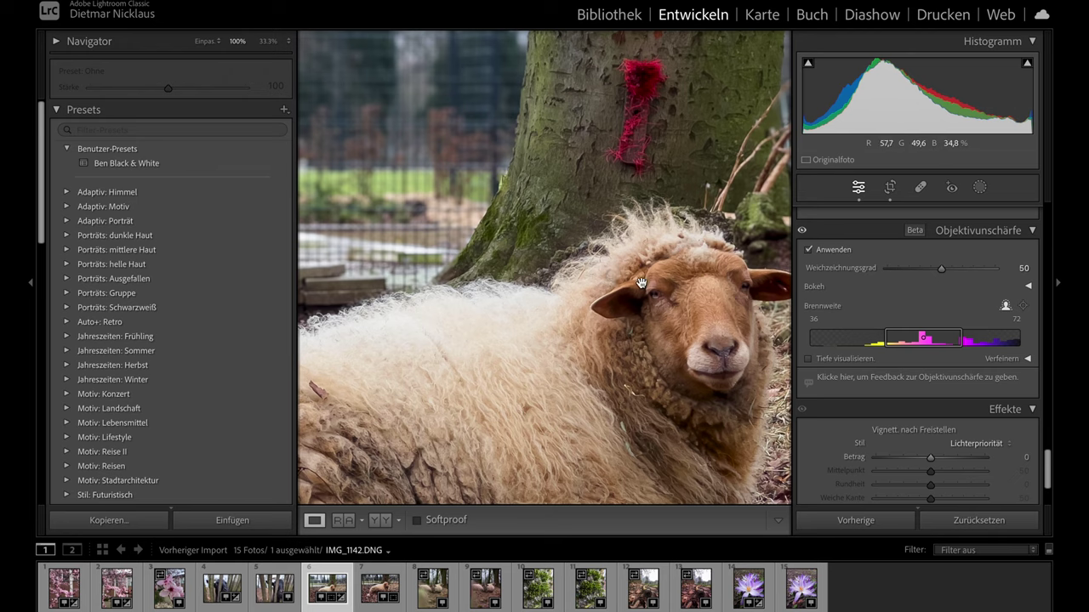
{"action": "left_click", "coordinate": [618, 311]}
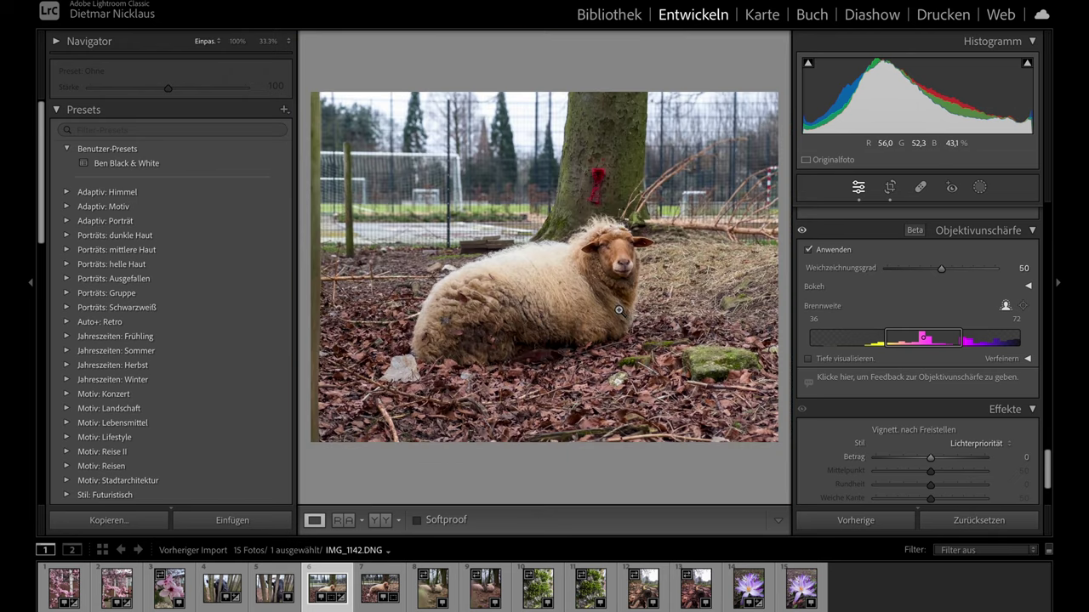
Return to the sheep DNG's Grundeinstellungen and check its face and wool once more at 100%
{"action": "scroll", "coordinate": [876, 340], "scroll_direction": "up", "scroll_amount": 15}
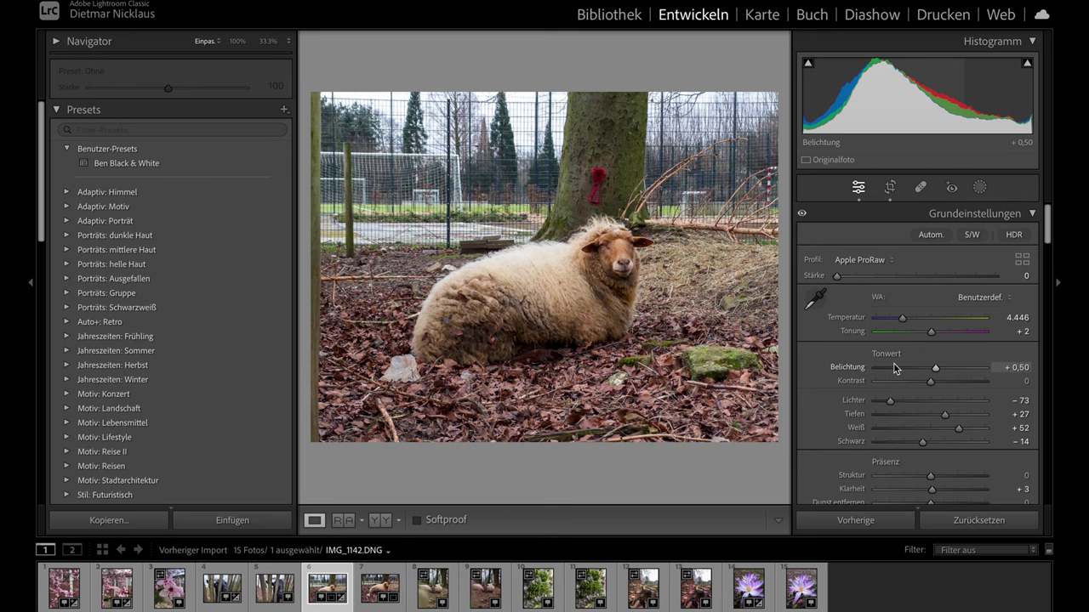
{"action": "left_click", "coordinate": [615, 260]}
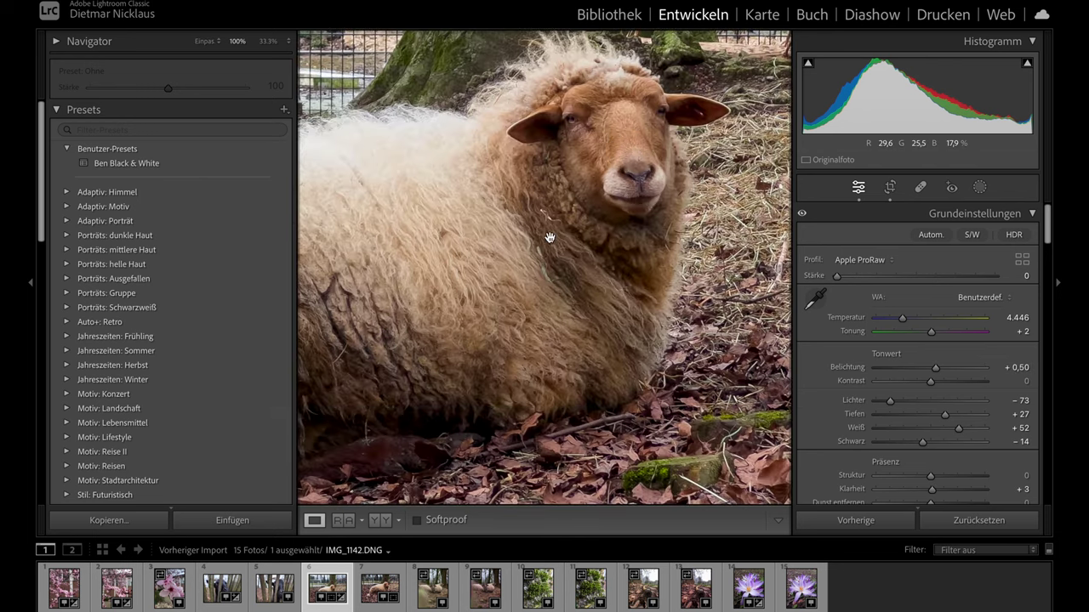
{"action": "left_click", "coordinate": [550, 239]}
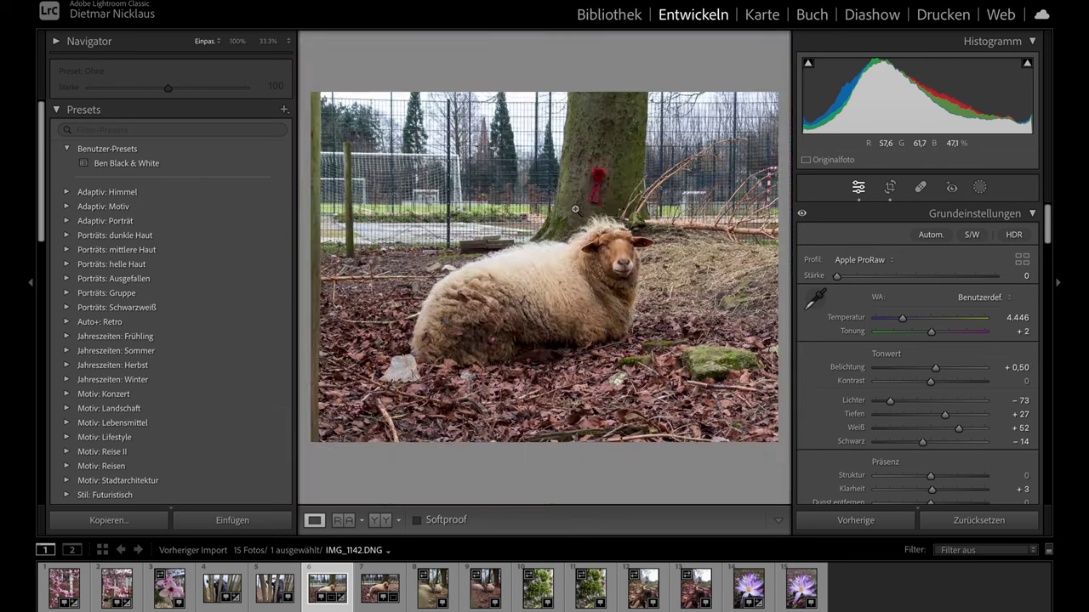